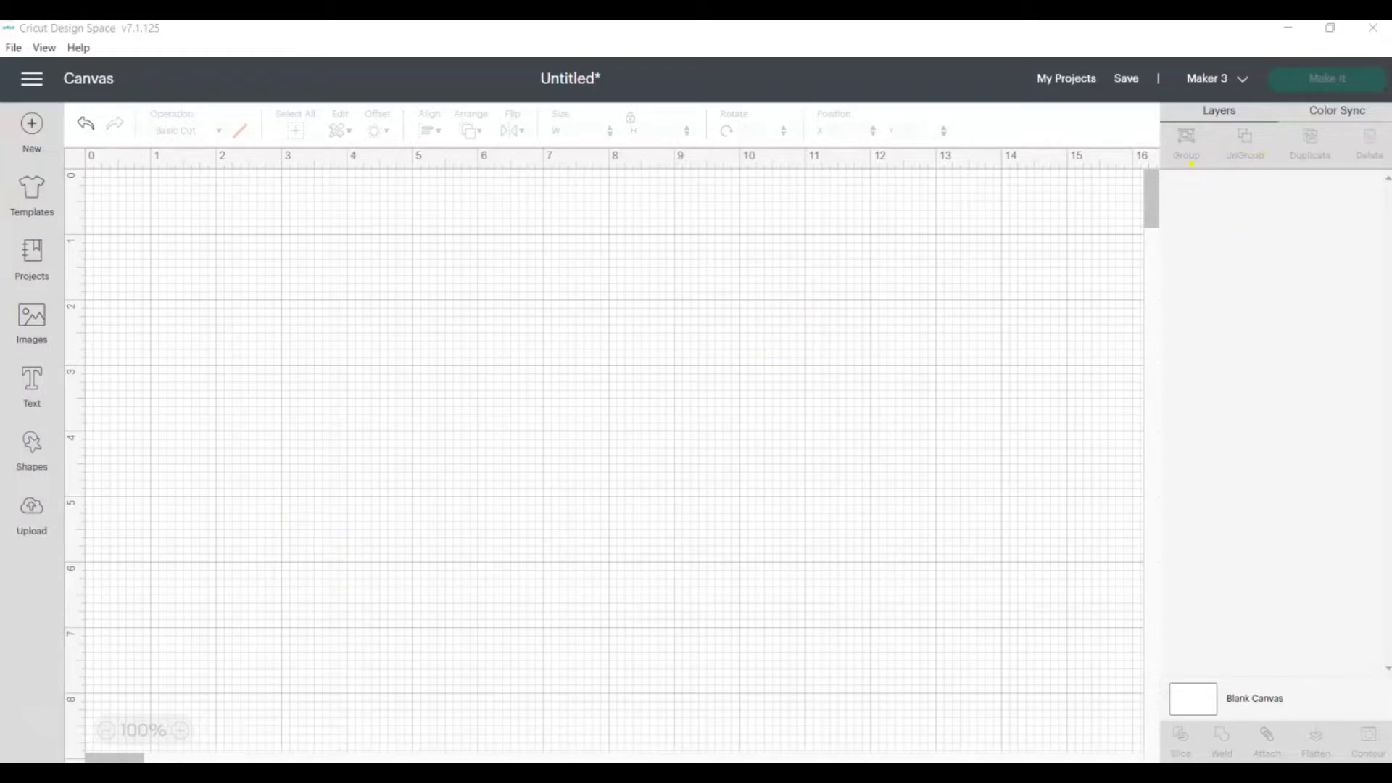
Step: Search the image library for "rainbow" and add the multicolored rainbow with the dashed outer edge to the canvas
{"action": "left_click", "coordinate": [1341, 112]}
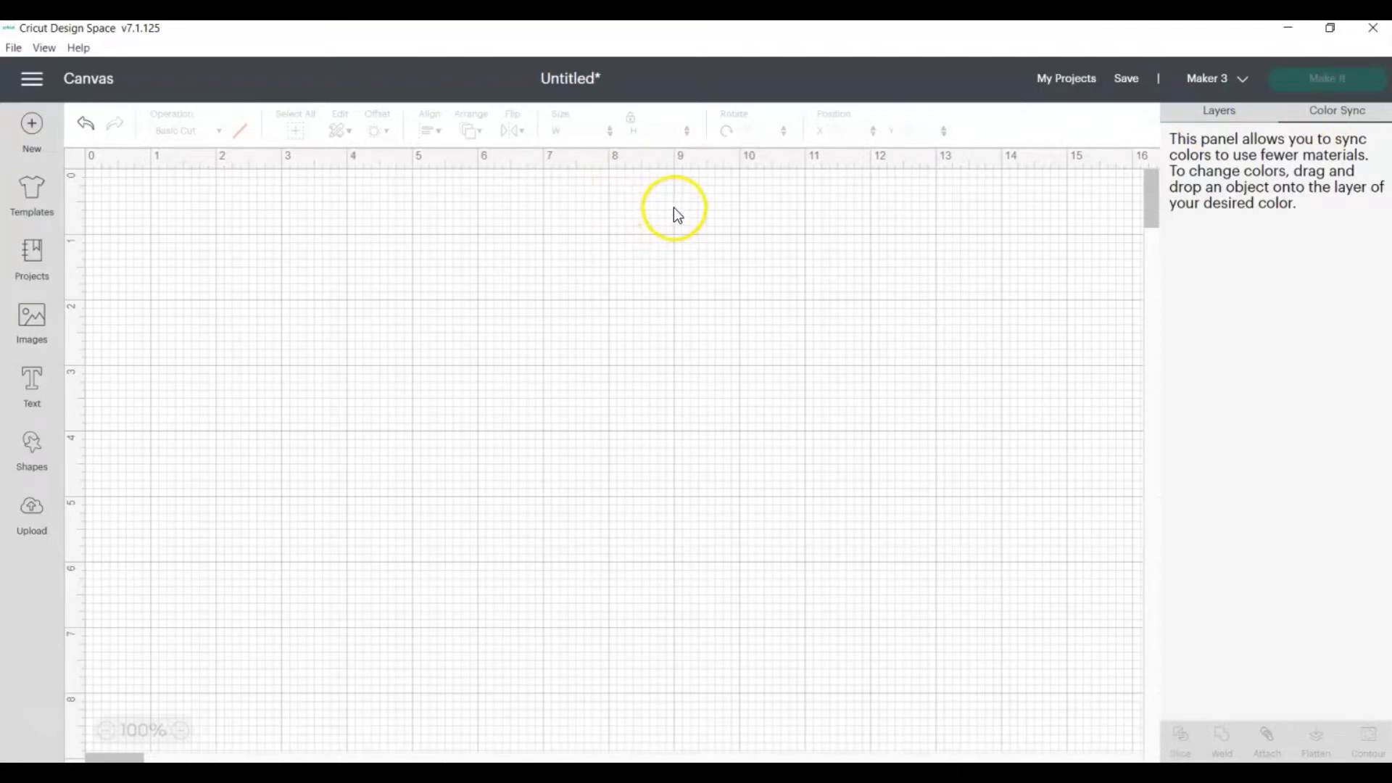
{"action": "left_click", "coordinate": [45, 321]}
{"action": "left_click", "coordinate": [497, 186]}
{"action": "type", "text": "rainbow"}
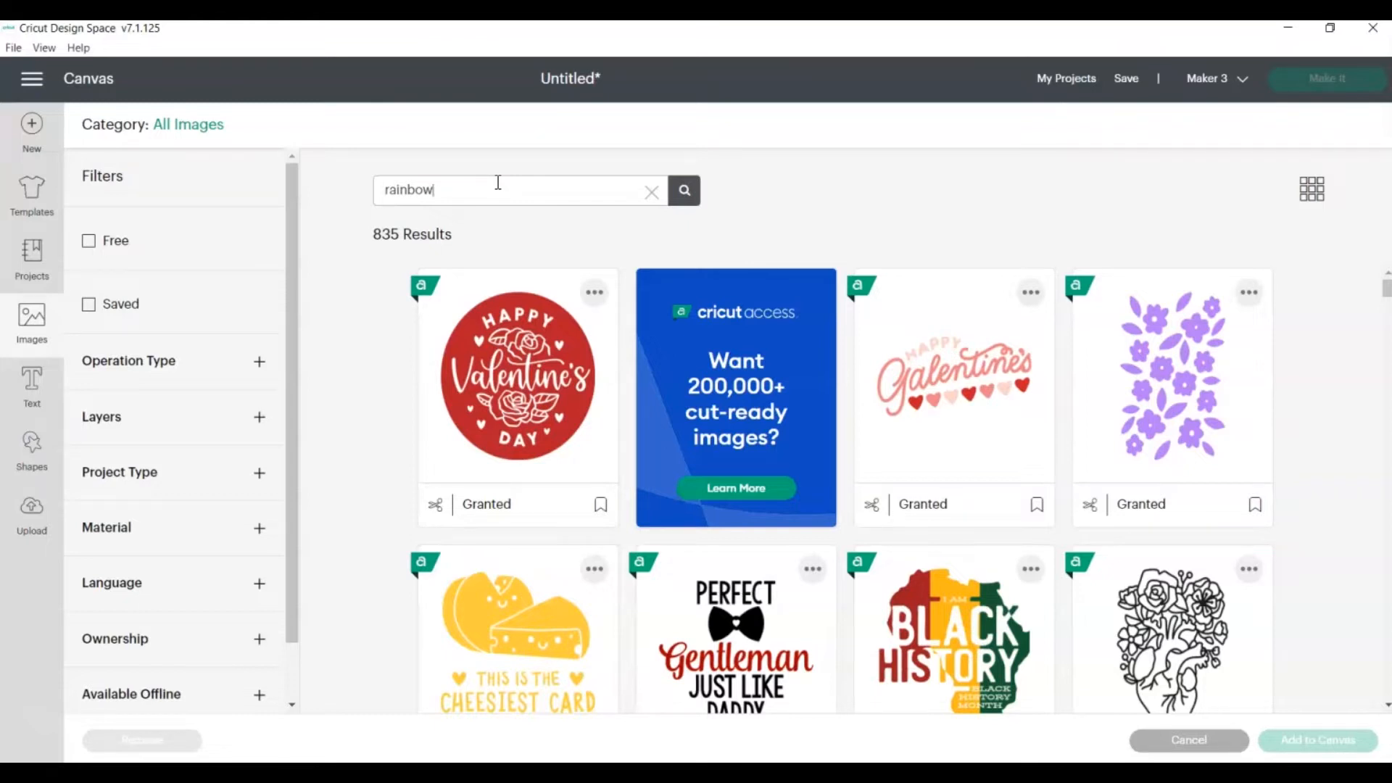
{"action": "left_click", "coordinate": [682, 190]}
{"action": "left_click", "coordinate": [554, 596]}
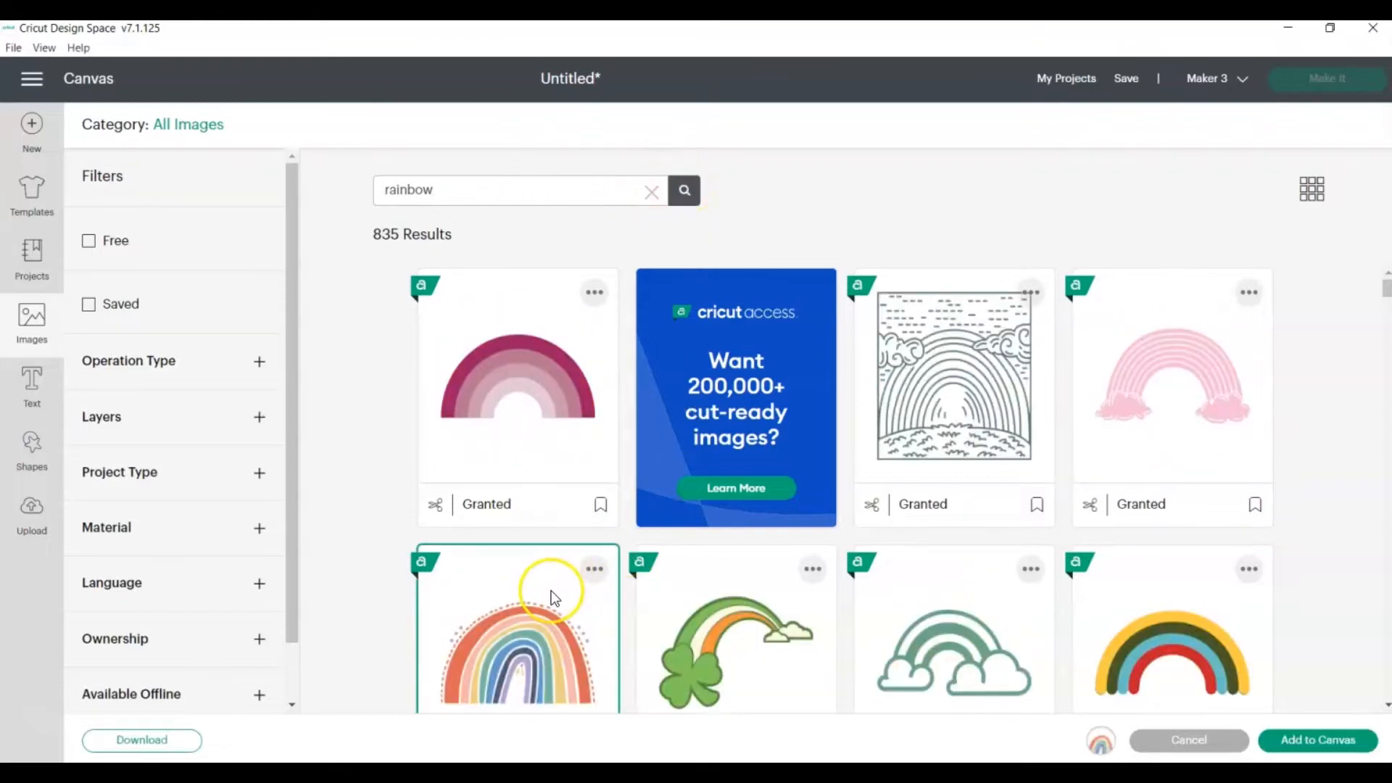
{"action": "left_click", "coordinate": [1320, 738]}
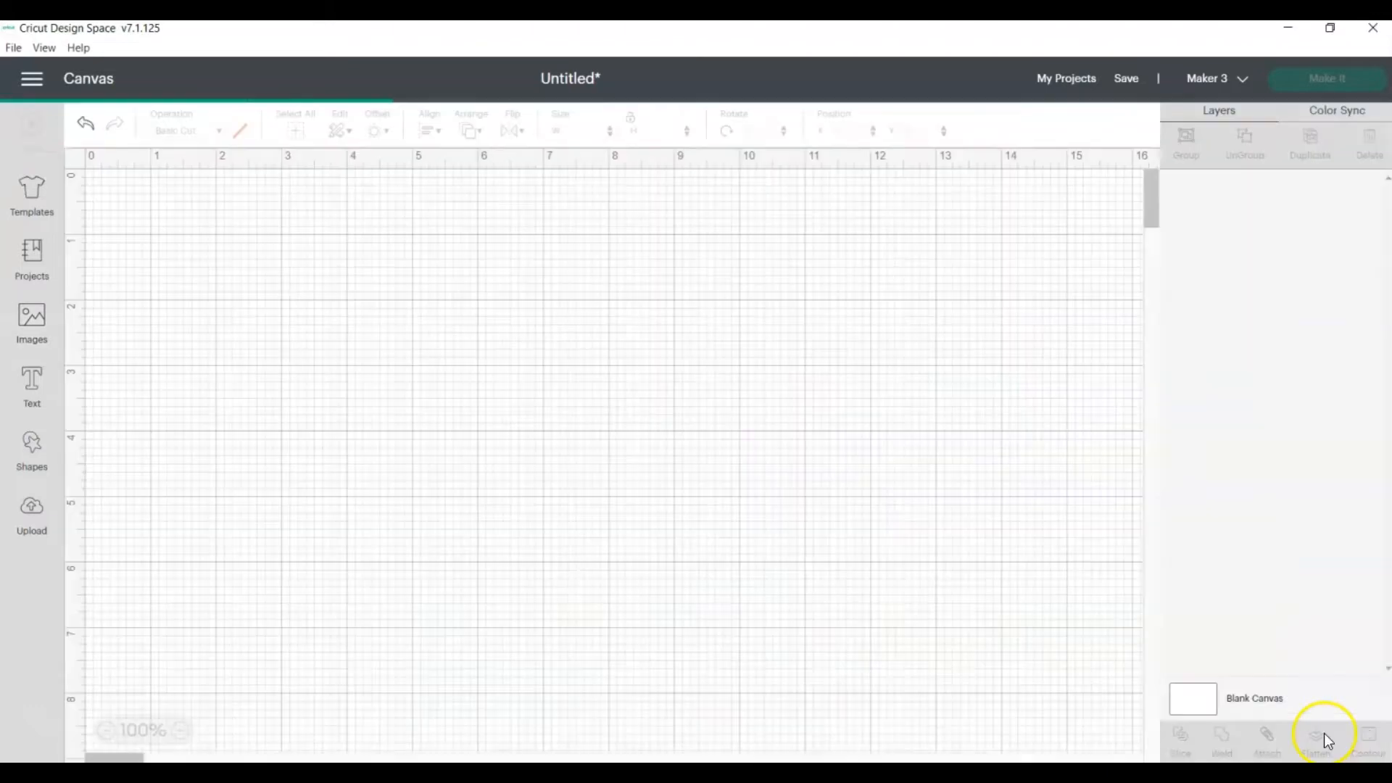
{"action": "left_click_drag", "start_coordinate": [450, 408], "coordinate": [828, 493]}
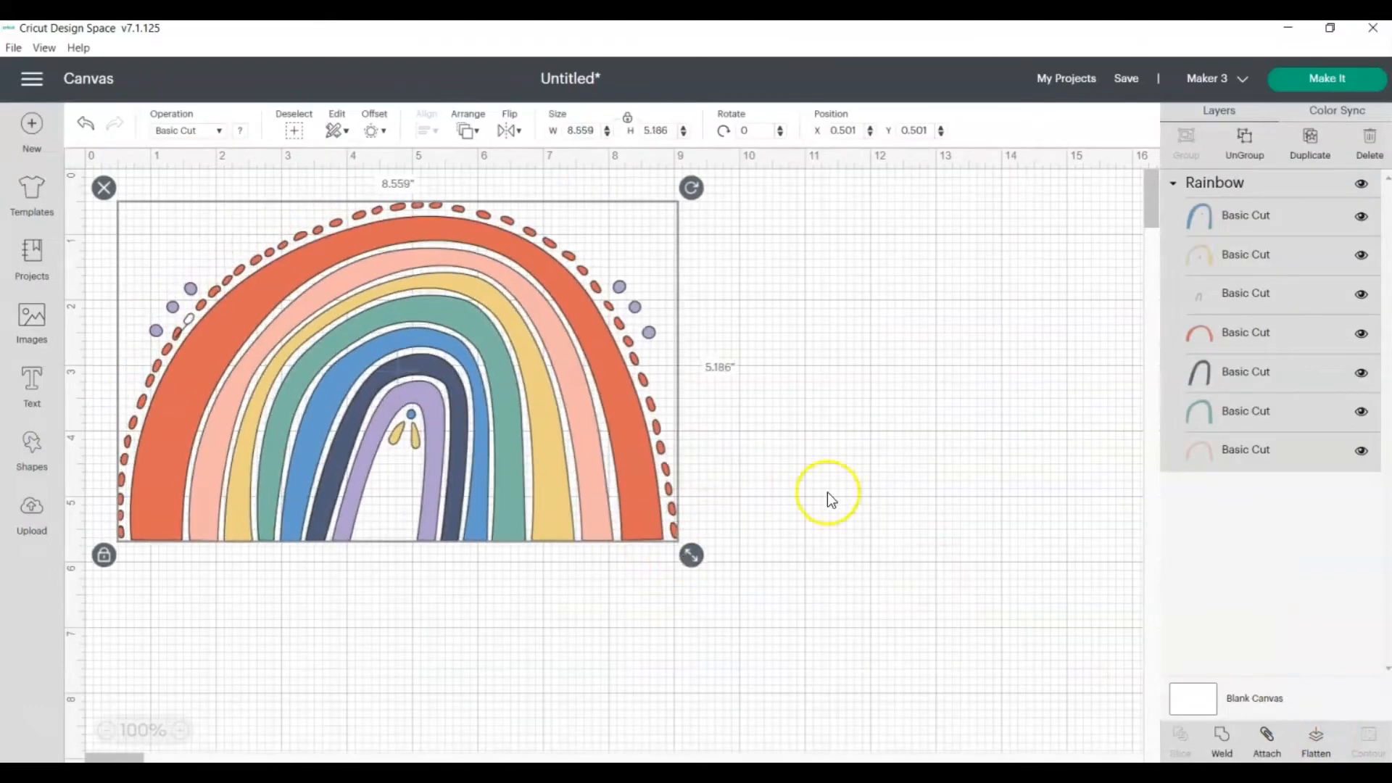
{"action": "left_click", "coordinate": [828, 493]}
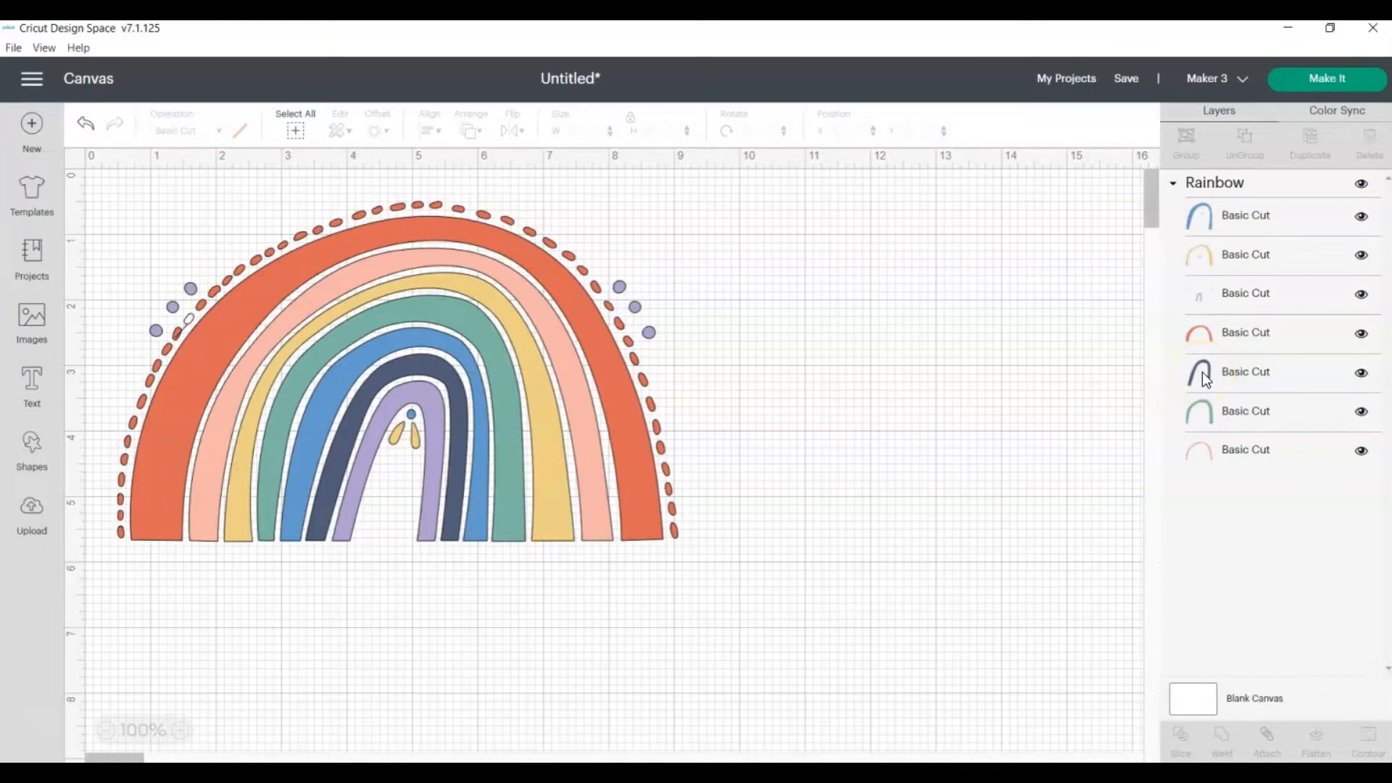
Step: Examine the rainbow's colors in Color Sync and preview its cut list with materials loaded Without Mat, returning to the canvas
{"action": "left_click", "coordinate": [1338, 116]}
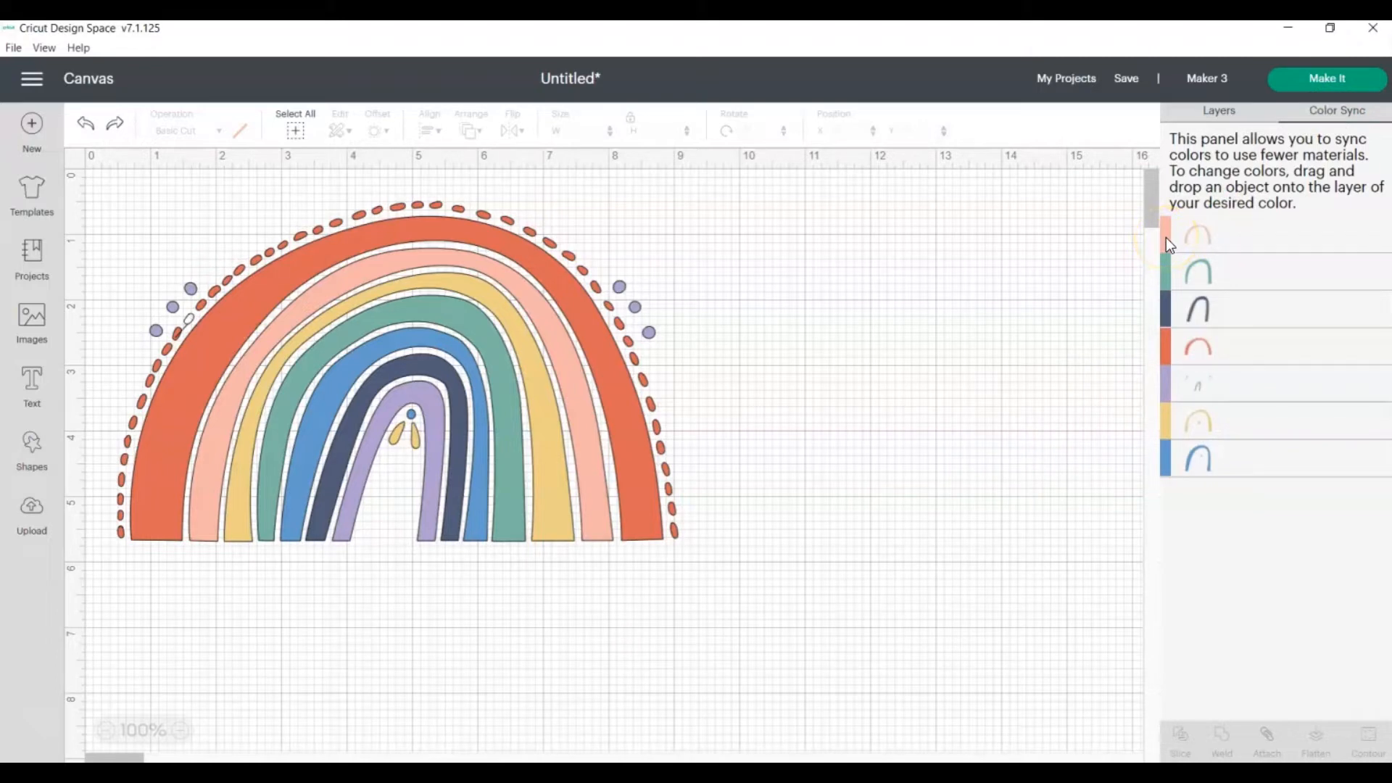
{"action": "left_click", "coordinate": [1346, 81]}
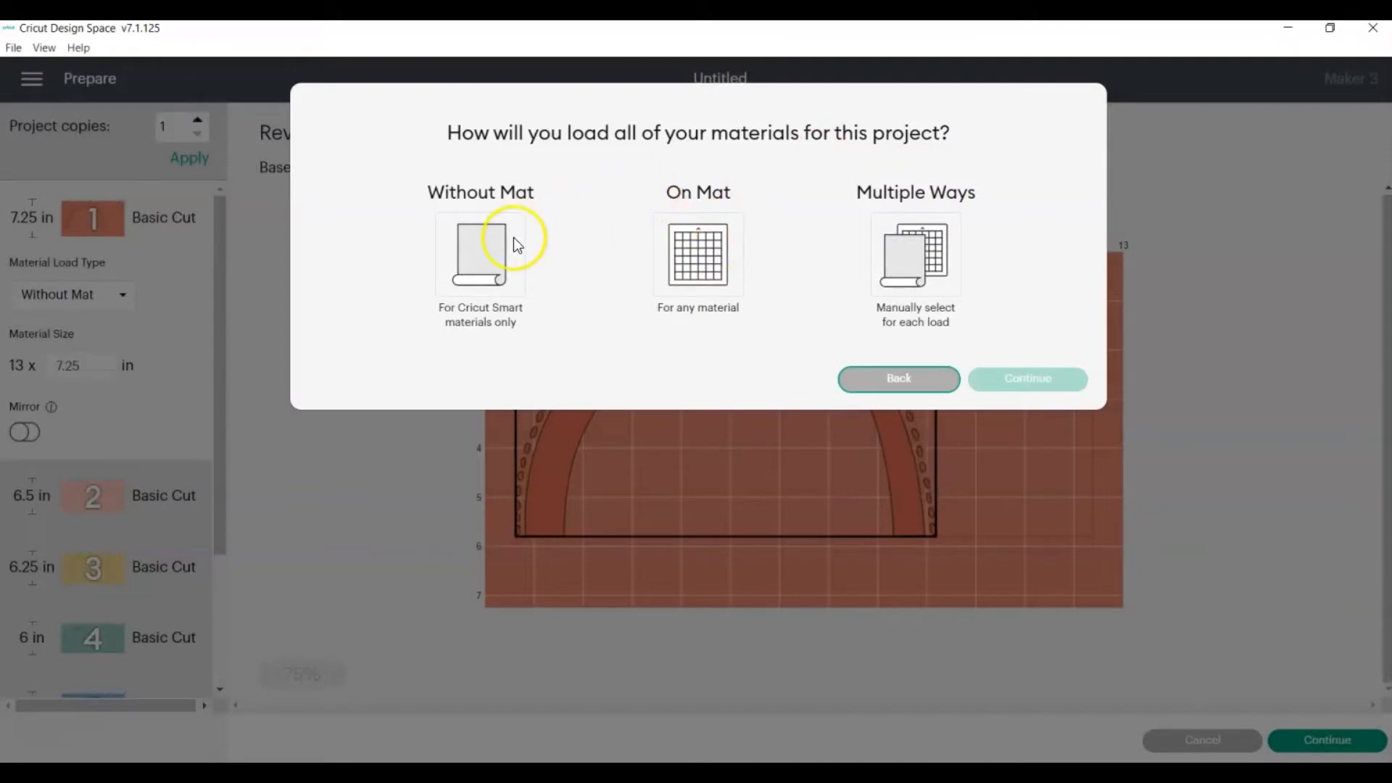
{"action": "left_click", "coordinate": [514, 239]}
{"action": "left_click", "coordinate": [1051, 380]}
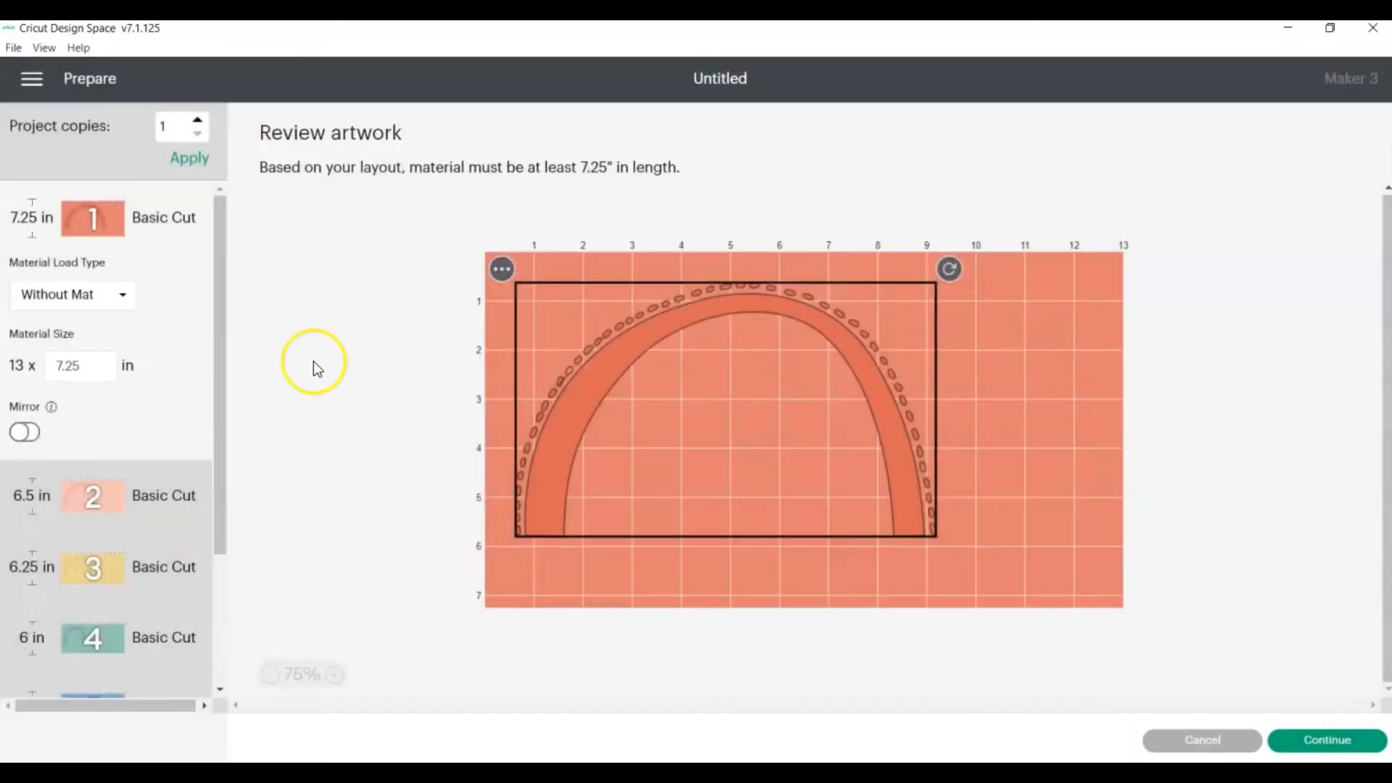
{"action": "scroll", "coordinate": [148, 472], "scroll_direction": "down", "scroll_amount": 3}
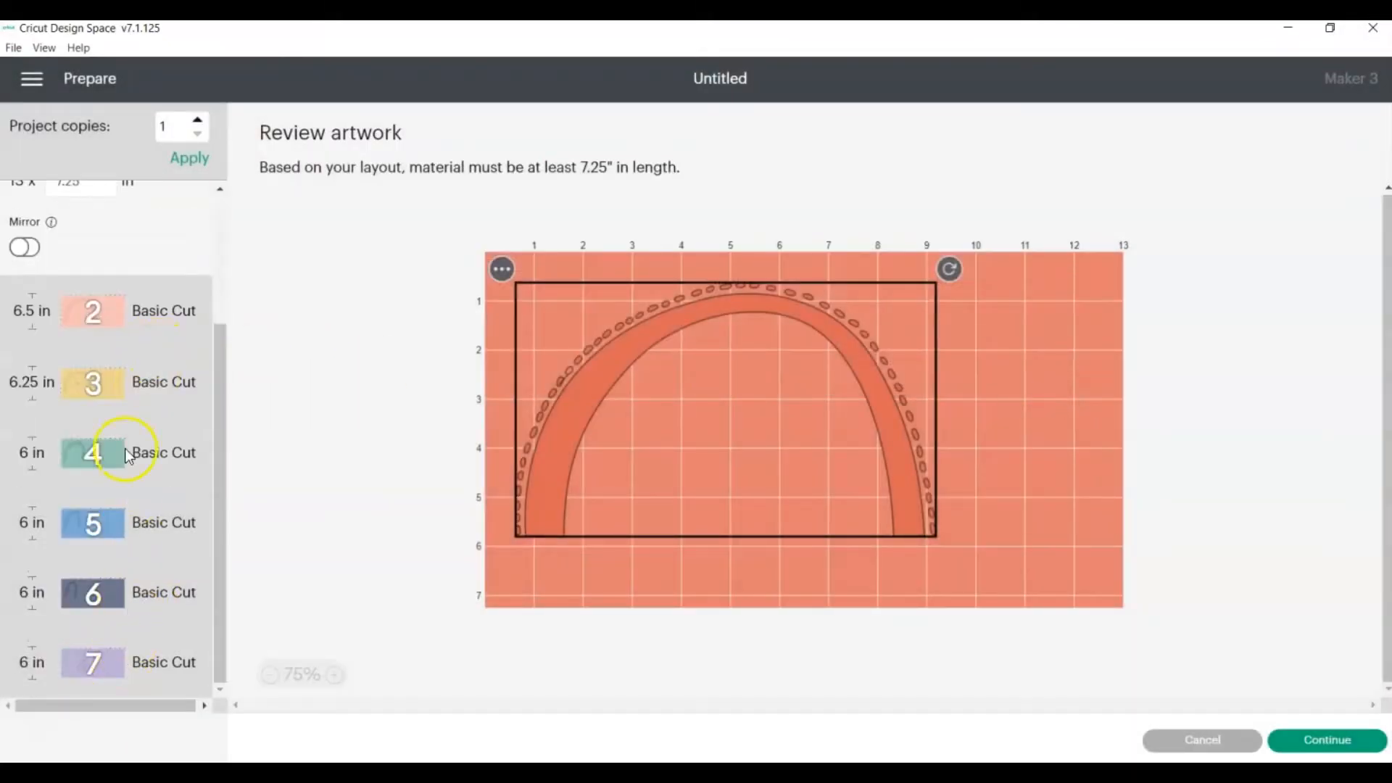
{"action": "scroll", "coordinate": [124, 498], "scroll_direction": "up", "scroll_amount": 3}
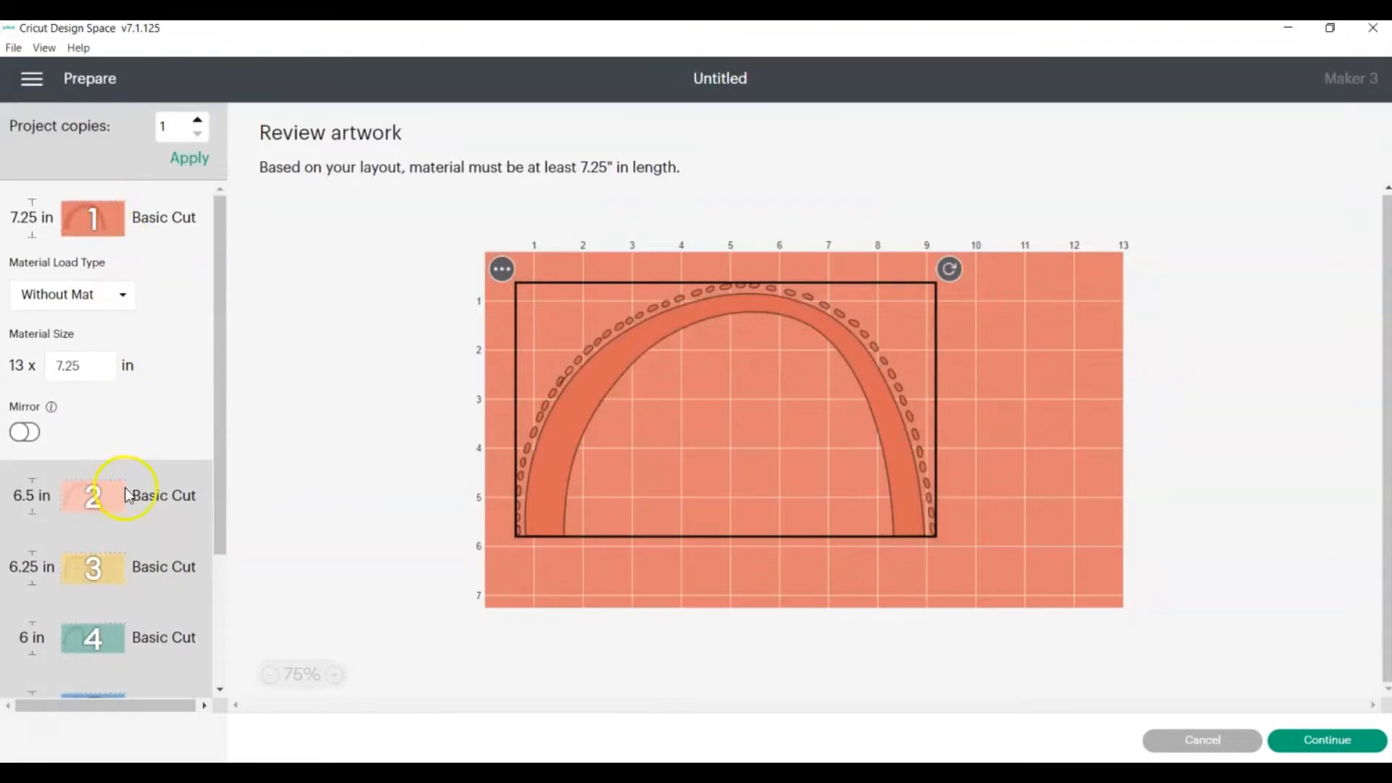
{"action": "scroll", "coordinate": [116, 507], "scroll_direction": "down", "scroll_amount": 3}
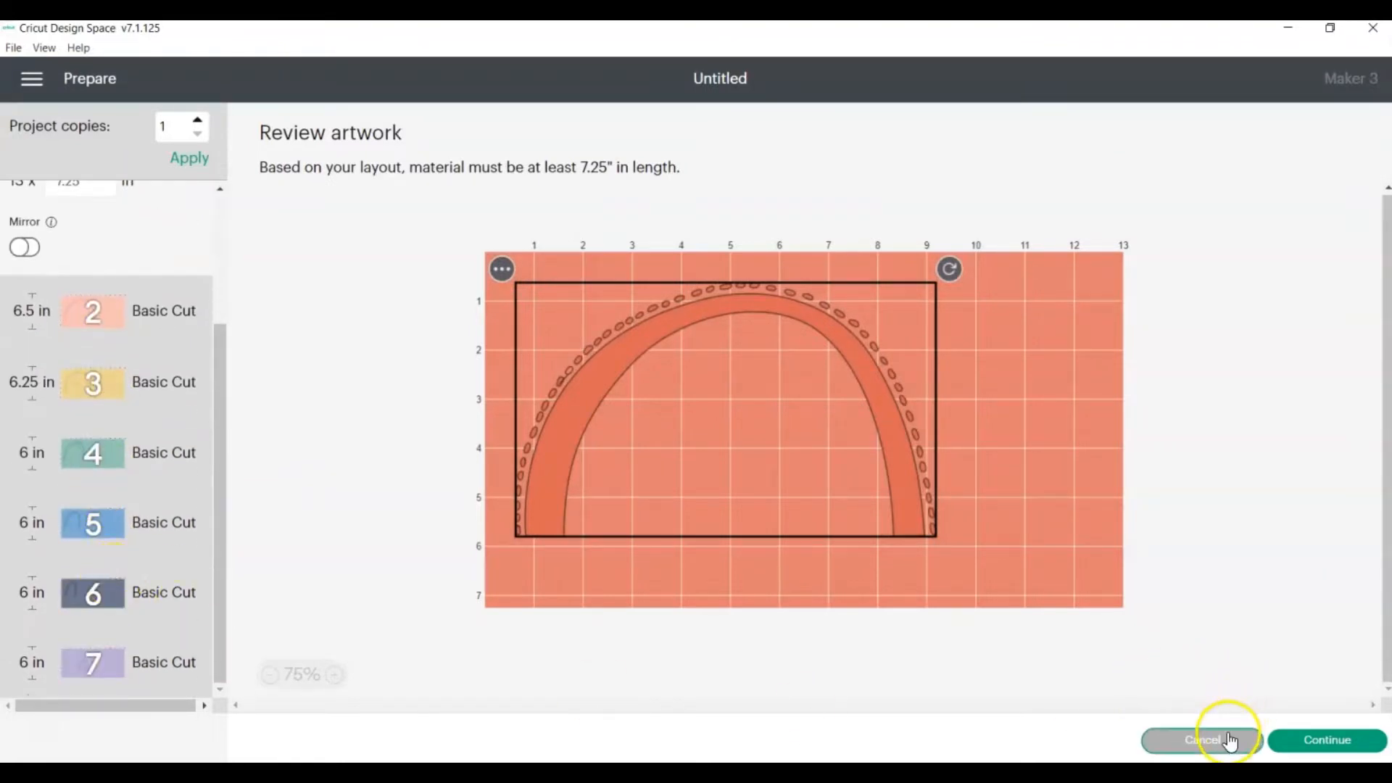
{"action": "left_click", "coordinate": [1228, 735]}
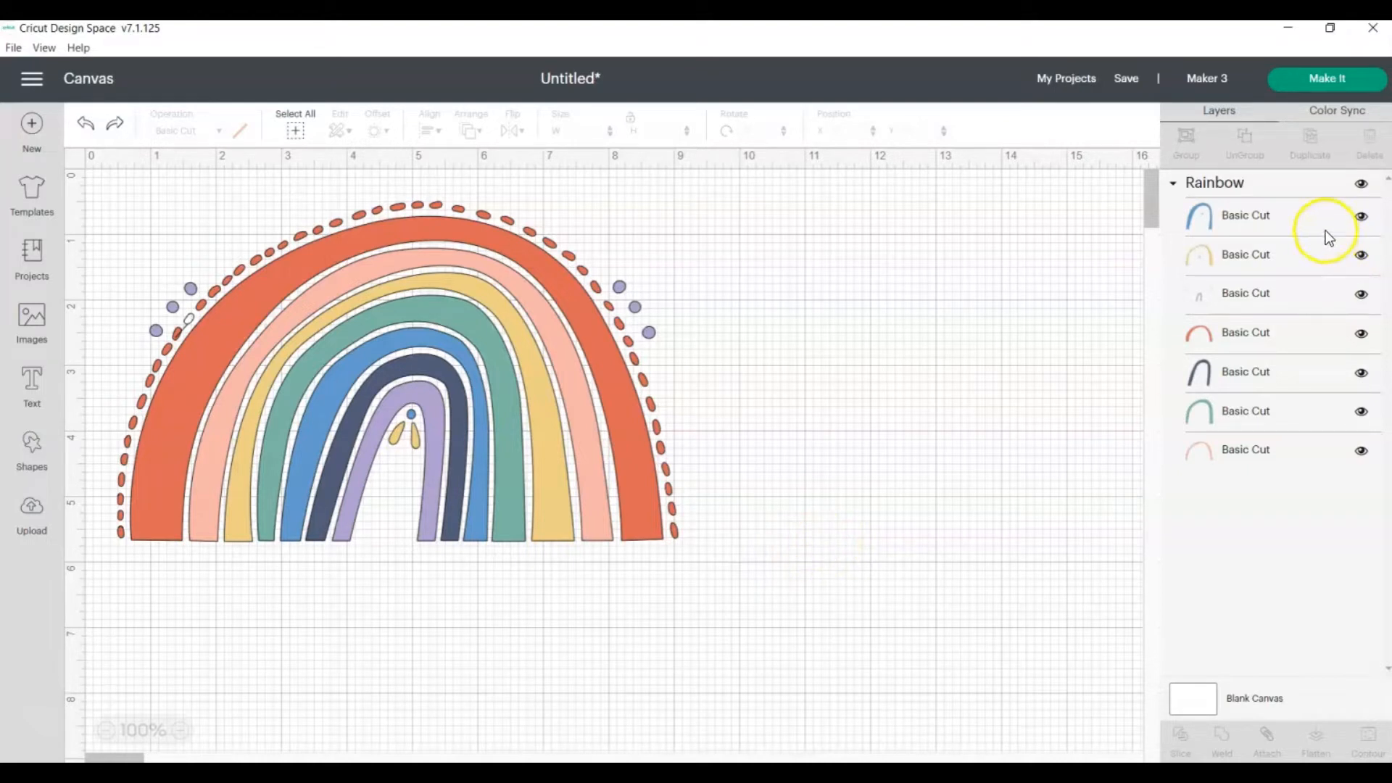
Step: Use Color Sync to recolor the rainbow's green and purple layers orange, the blue layer light pink, and the navy layer yellow
{"action": "left_click", "coordinate": [1335, 112]}
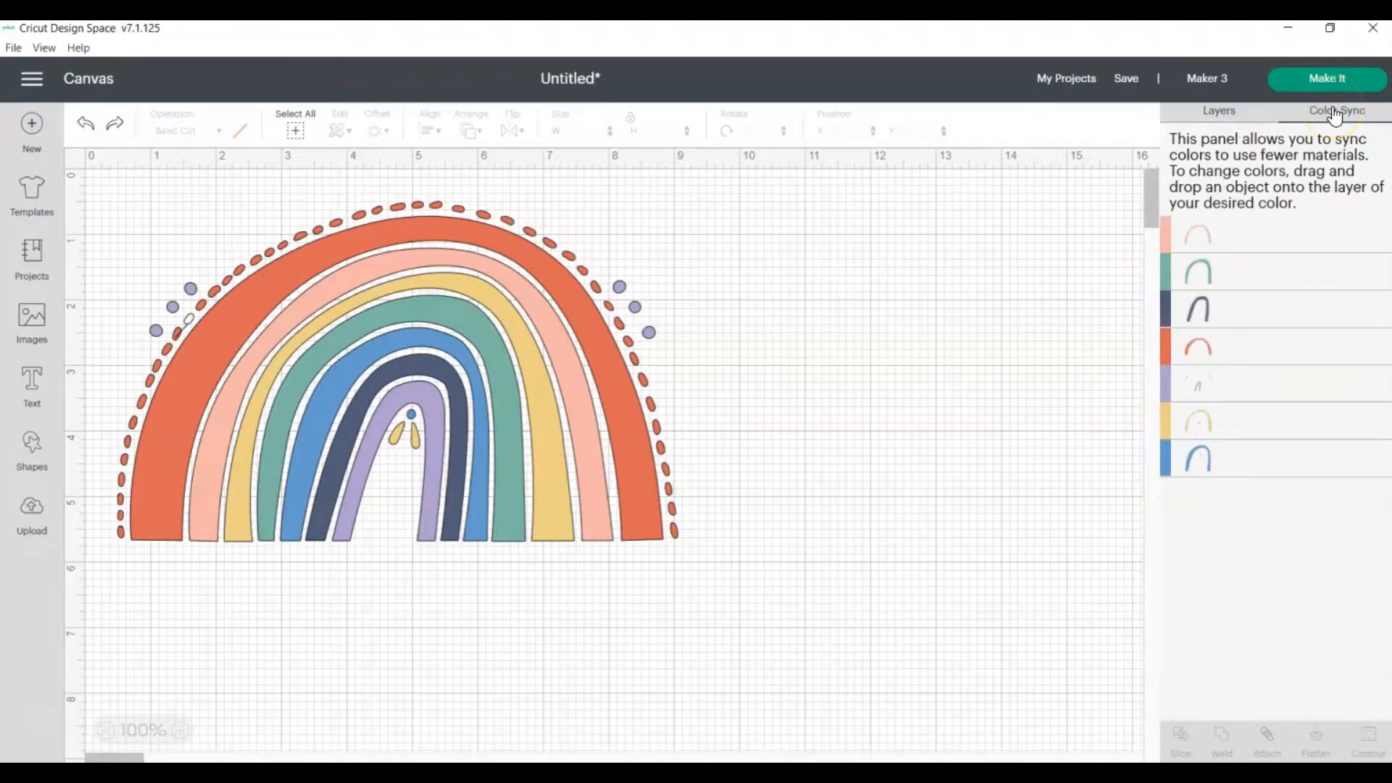
{"action": "left_click_drag", "start_coordinate": [1200, 272], "coordinate": [1241, 350]}
{"action": "left_click_drag", "start_coordinate": [1206, 418], "coordinate": [1244, 233]}
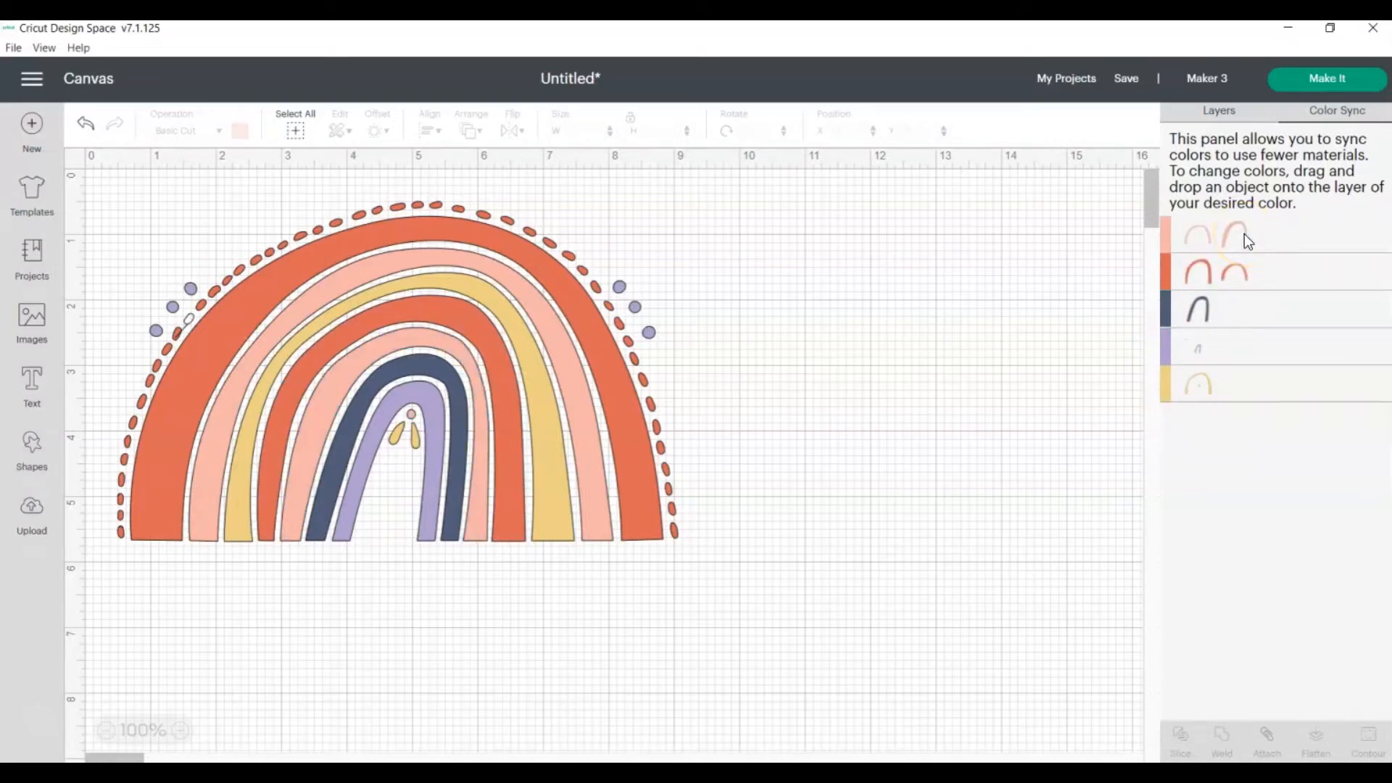
{"action": "left_click_drag", "start_coordinate": [1207, 307], "coordinate": [1218, 272]}
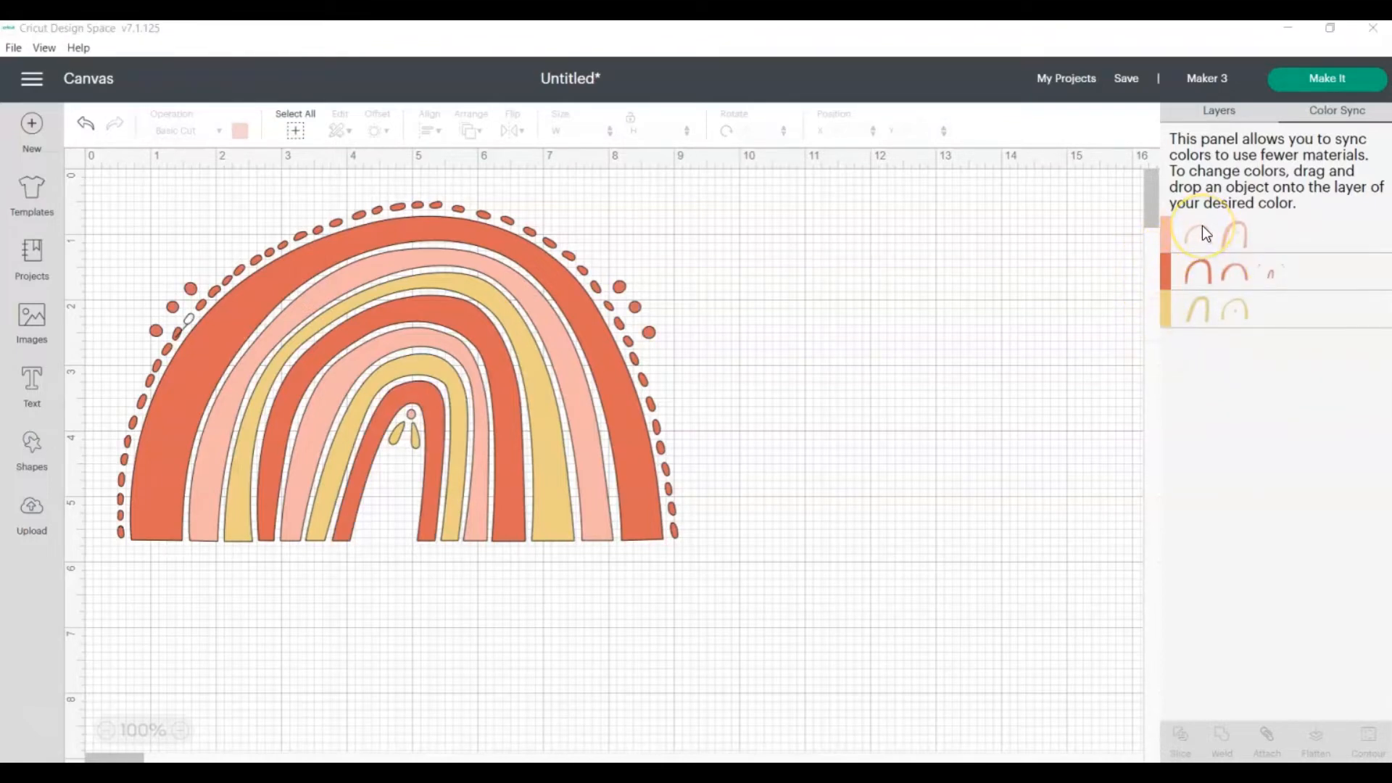
{"action": "left_click", "coordinate": [1222, 112]}
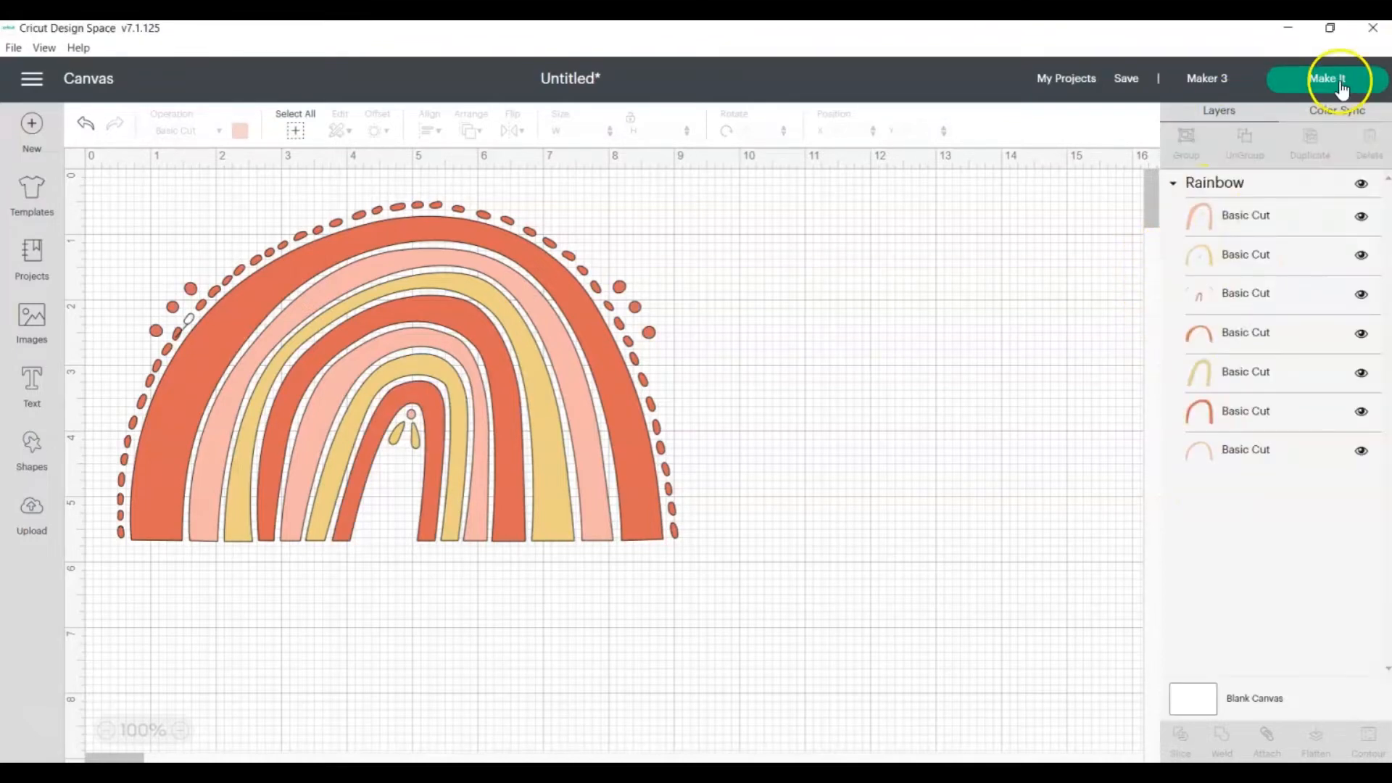
Step: Preview the recolored rainbow's cut list with materials loaded Without Mat and return to the canvas
{"action": "left_click", "coordinate": [1338, 79]}
{"action": "left_click", "coordinate": [481, 250]}
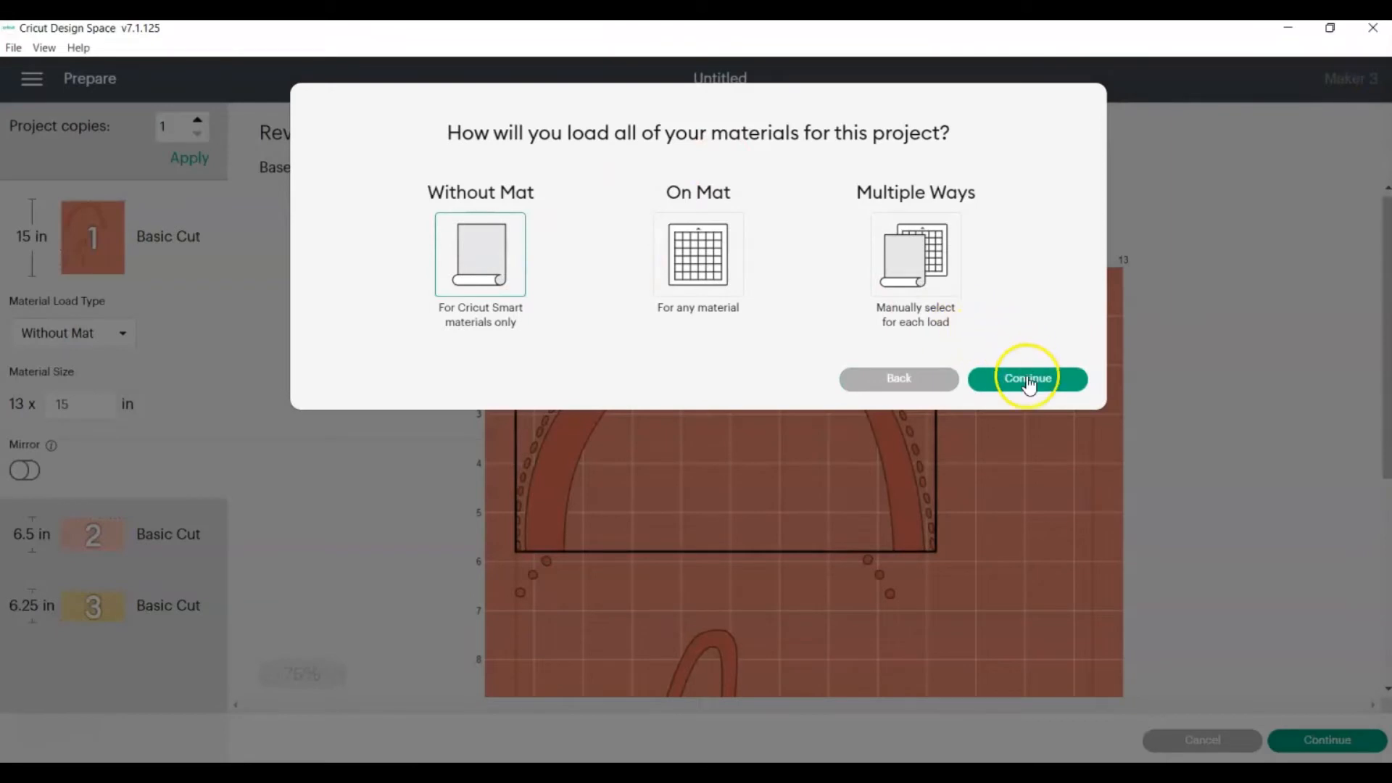
{"action": "left_click", "coordinate": [1026, 379]}
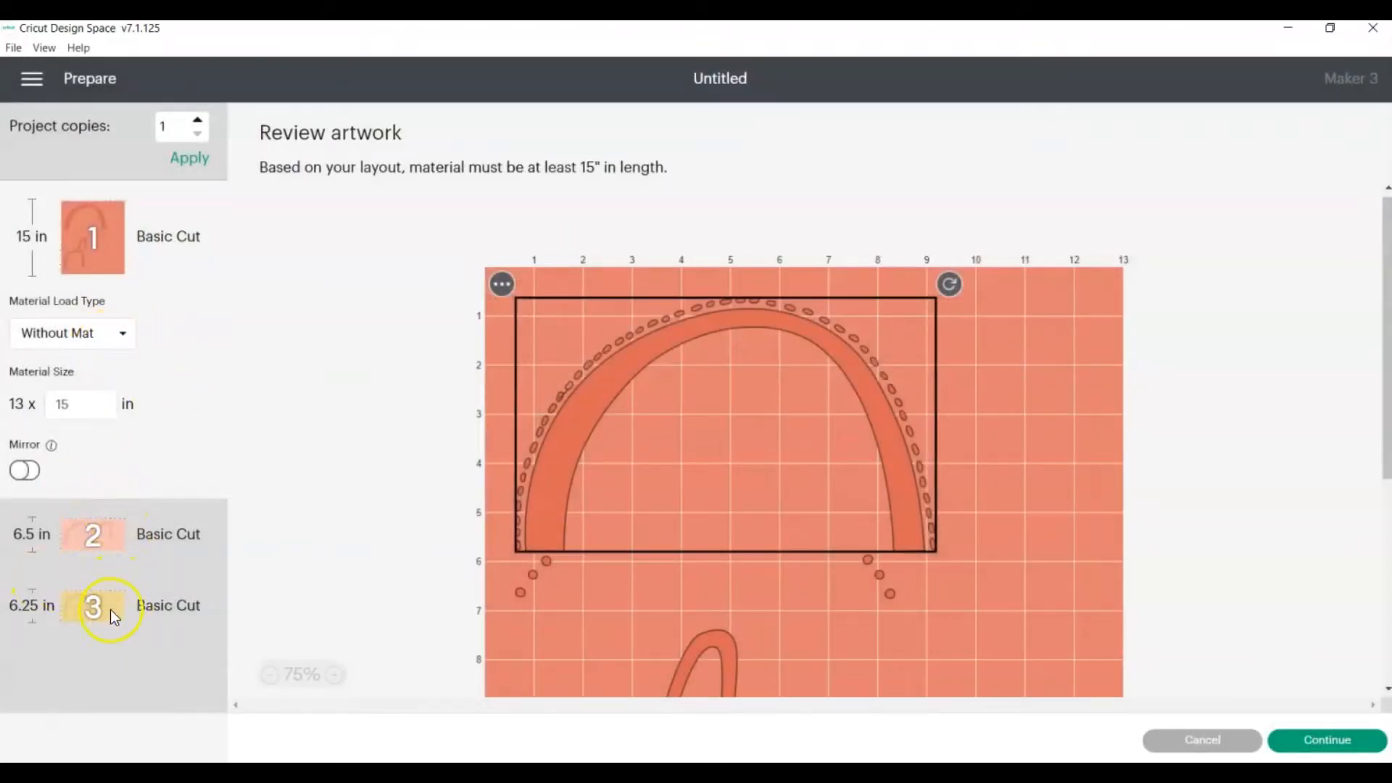
{"action": "left_click", "coordinate": [1194, 737]}
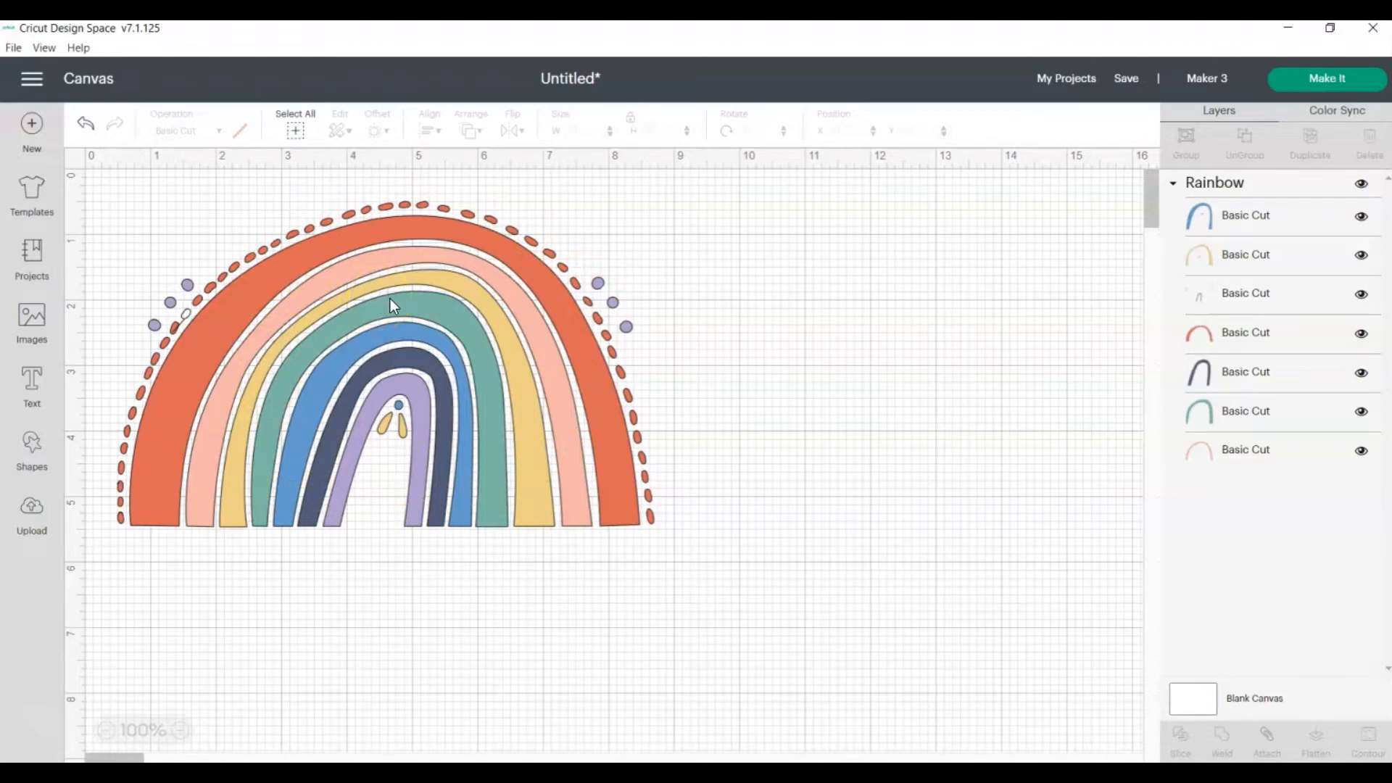
Step: Search the image library for "love" and add the multicolored Love lettering with the leafy L to the canvas
{"action": "left_click", "coordinate": [32, 322]}
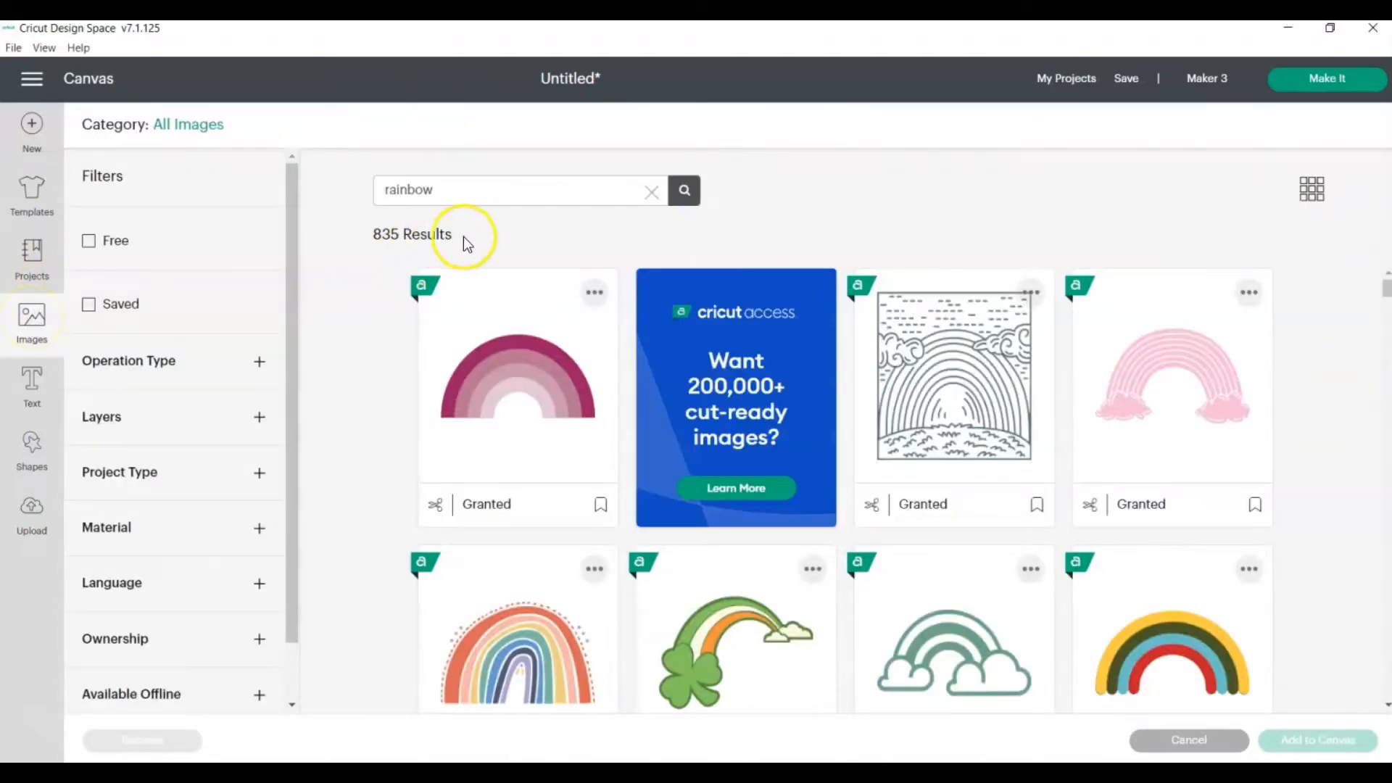
{"action": "left_click_drag", "start_coordinate": [461, 196], "coordinate": [341, 193]}
{"action": "type", "text": "love"}
{"action": "left_click", "coordinate": [684, 192]}
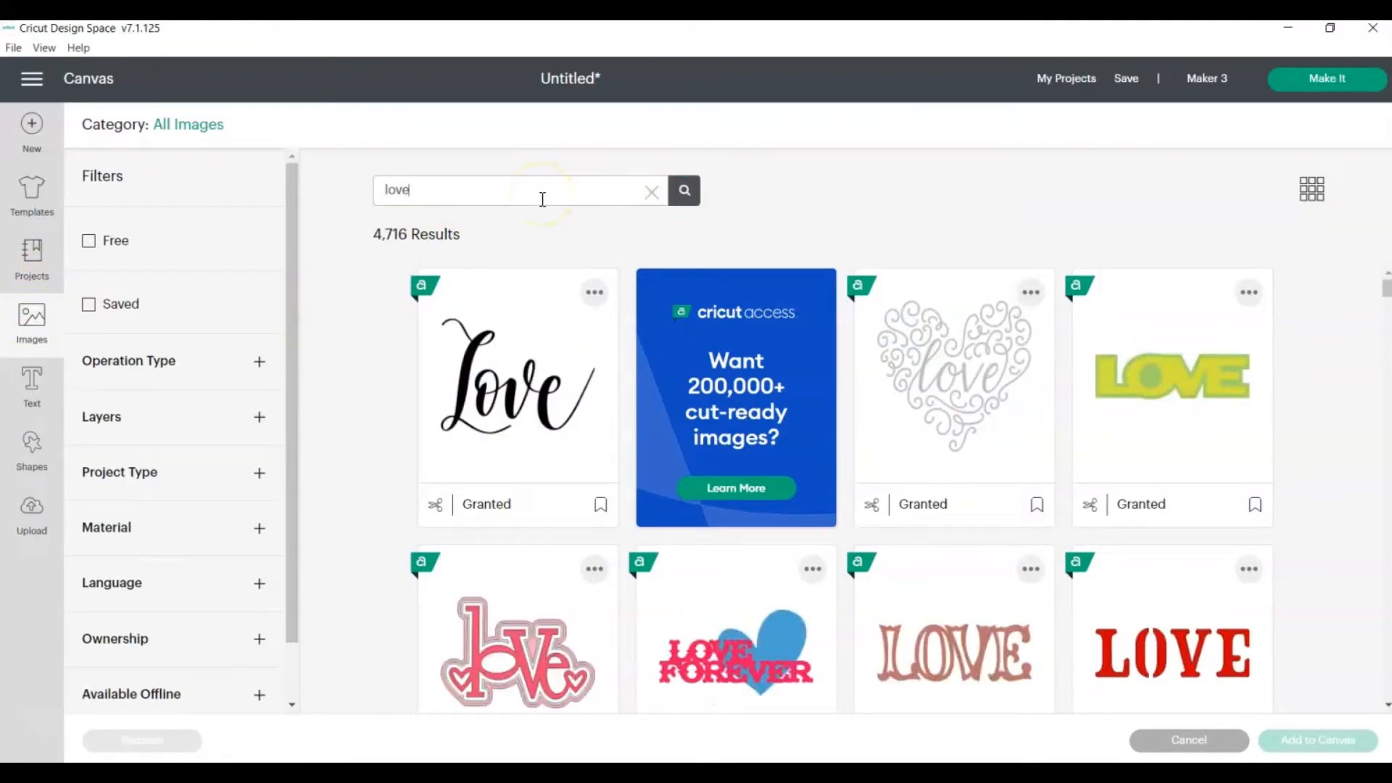
{"action": "scroll", "coordinate": [650, 285], "scroll_direction": "down", "scroll_amount": 6}
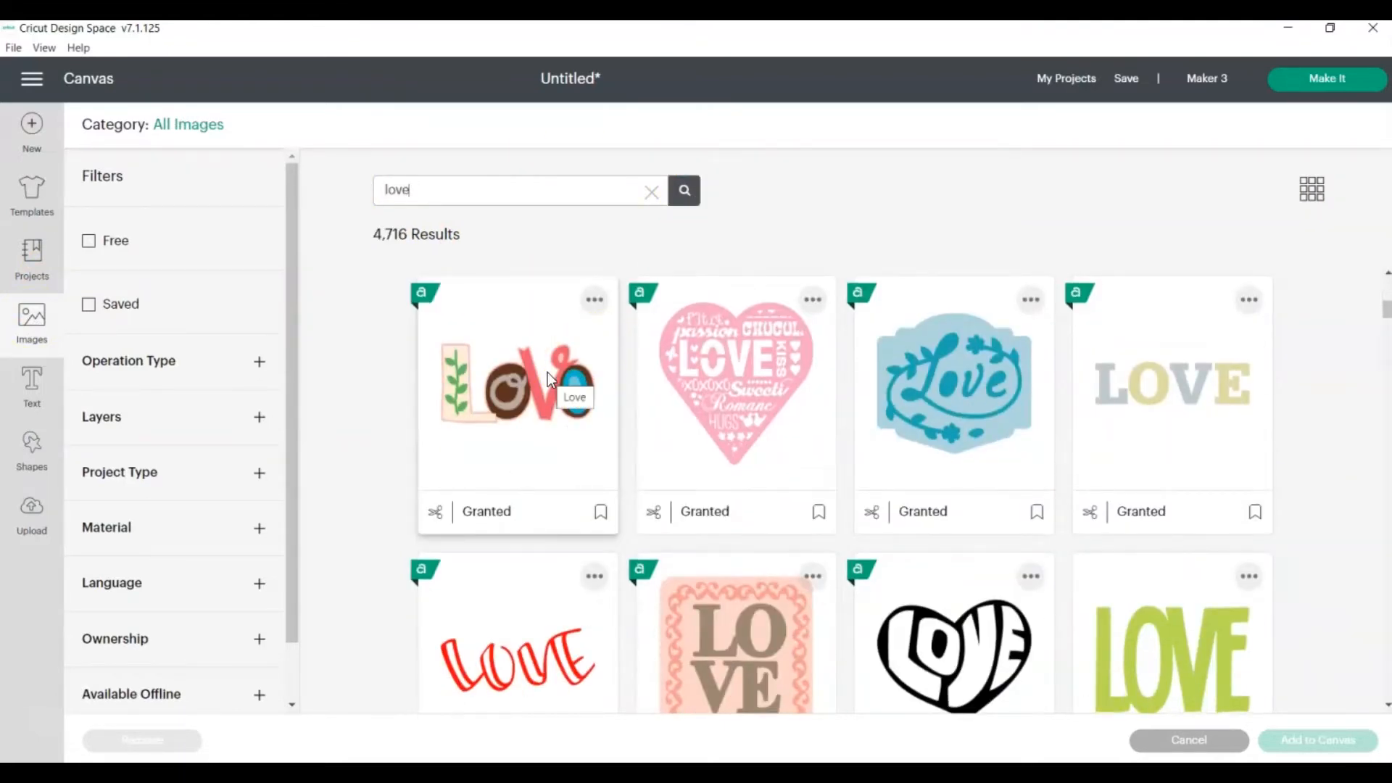
{"action": "left_click", "coordinate": [546, 372]}
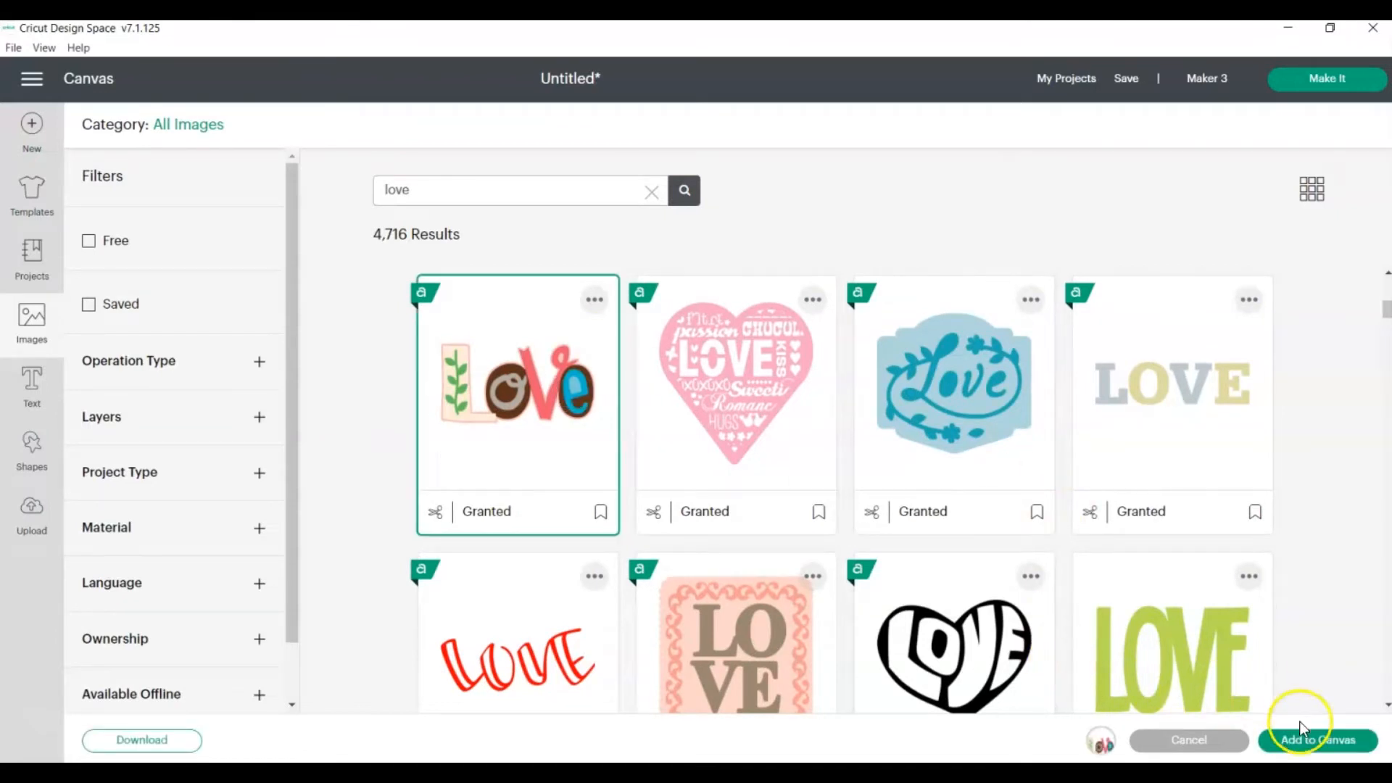
{"action": "left_click", "coordinate": [1341, 746]}
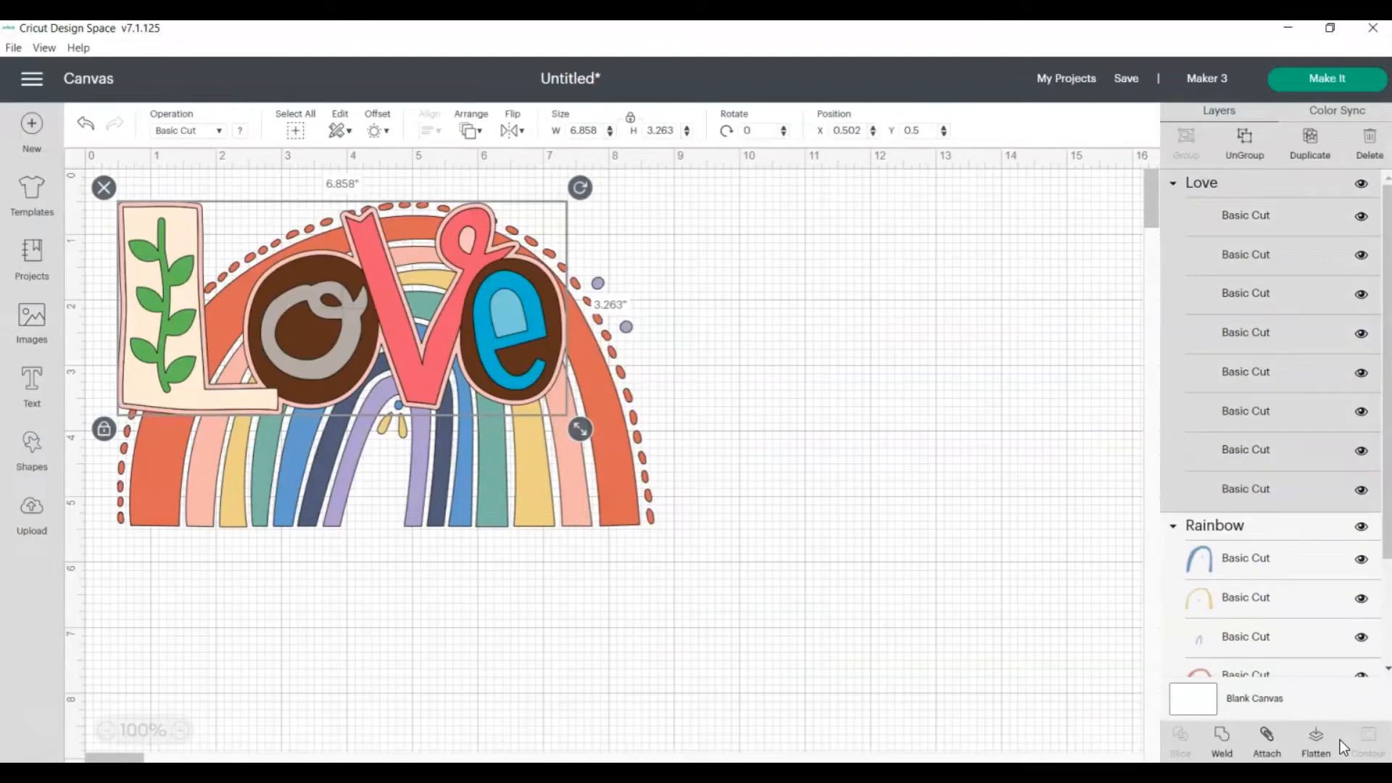
Step: Scale the rainbow down and place the Love lettering directly beneath it at about X 0.78, Y 5.06
{"action": "left_click_drag", "start_coordinate": [519, 334], "coordinate": [558, 679]}
{"action": "left_click", "coordinate": [605, 463]}
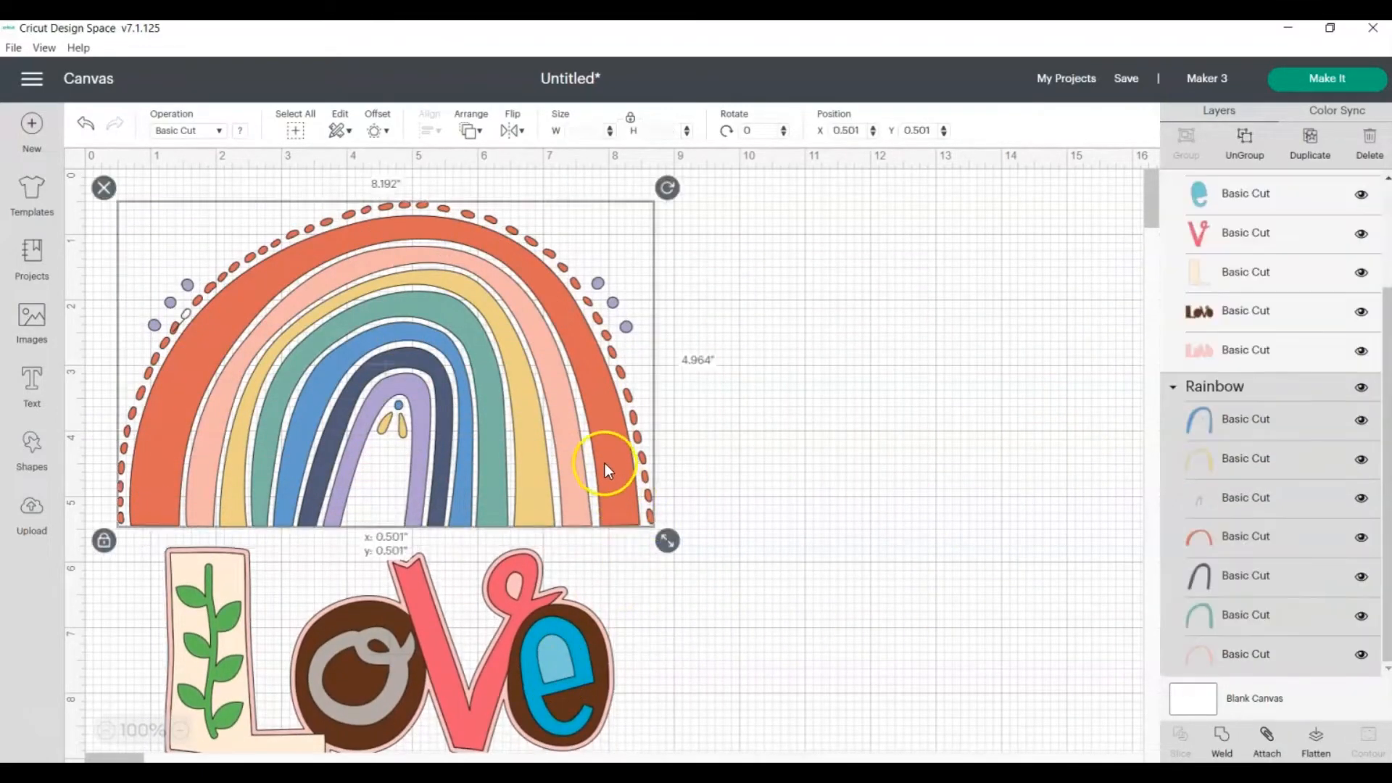
{"action": "left_click_drag", "start_coordinate": [665, 537], "coordinate": [590, 484]}
{"action": "left_click_drag", "start_coordinate": [528, 637], "coordinate": [499, 599]}
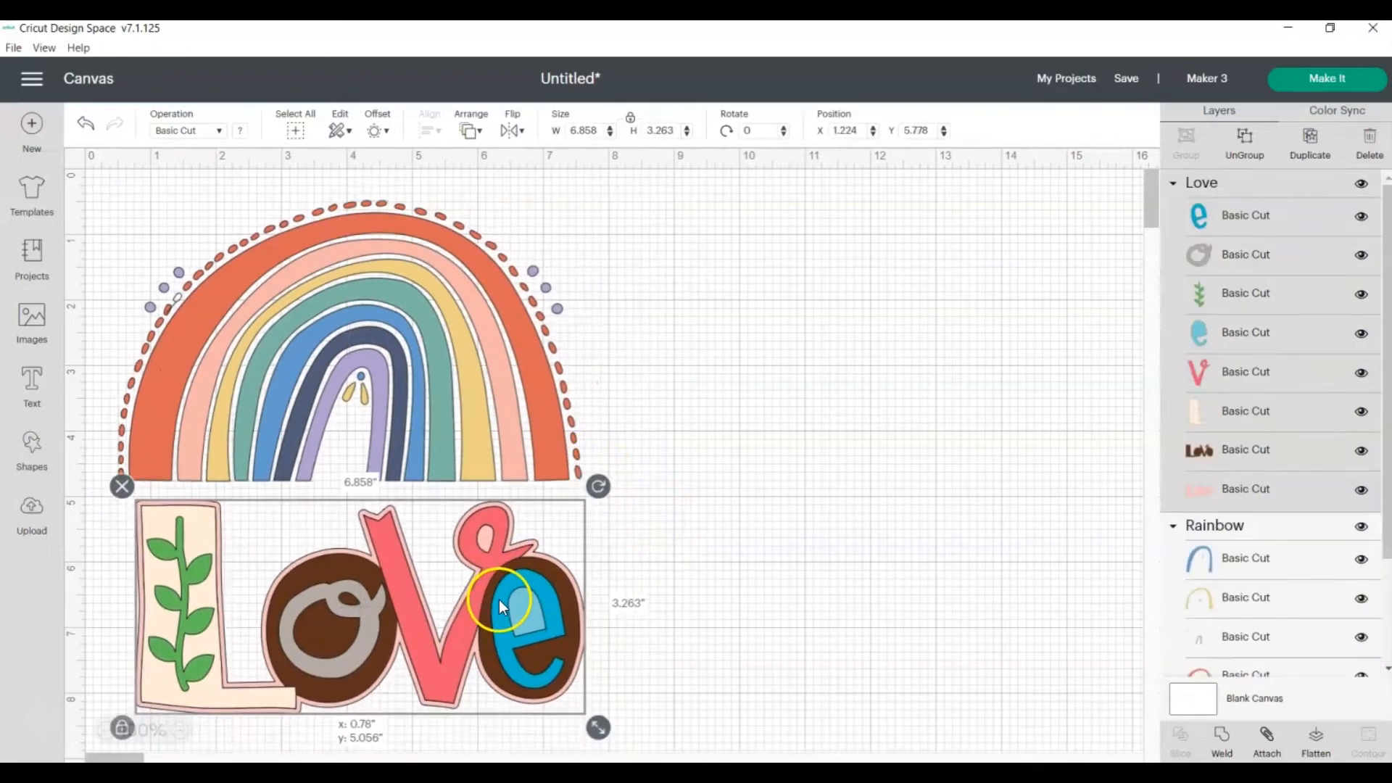
{"action": "left_click", "coordinate": [678, 572]}
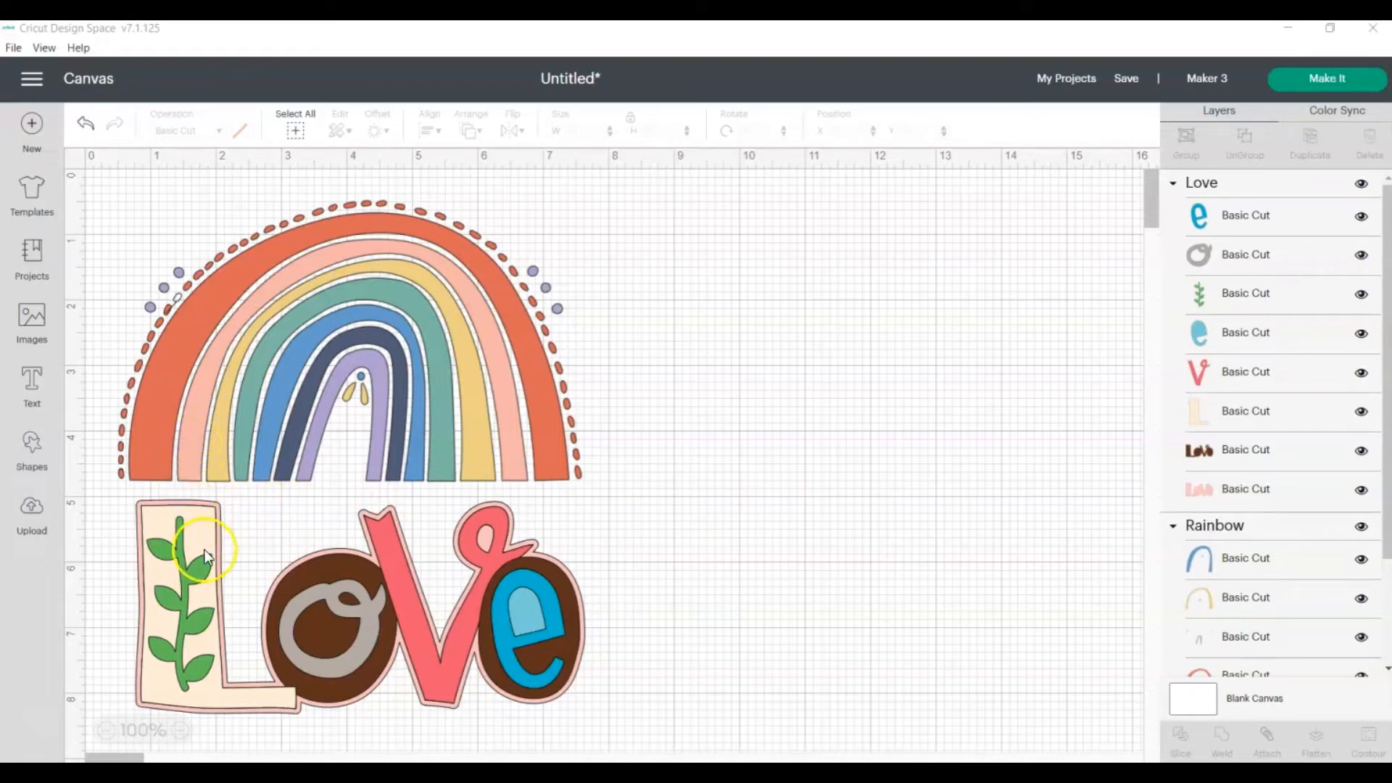
Step: Use Color Sync to match the Love lettering's light pink background layer to the rainbow's pink
{"action": "mouse_move", "coordinate": [206, 572]}
{"action": "left_mouse_down"}
{"action": "mouse_move", "coordinate": [223, 510]}
{"action": "mouse_move", "coordinate": [205, 572]}
{"action": "left_mouse_up"}
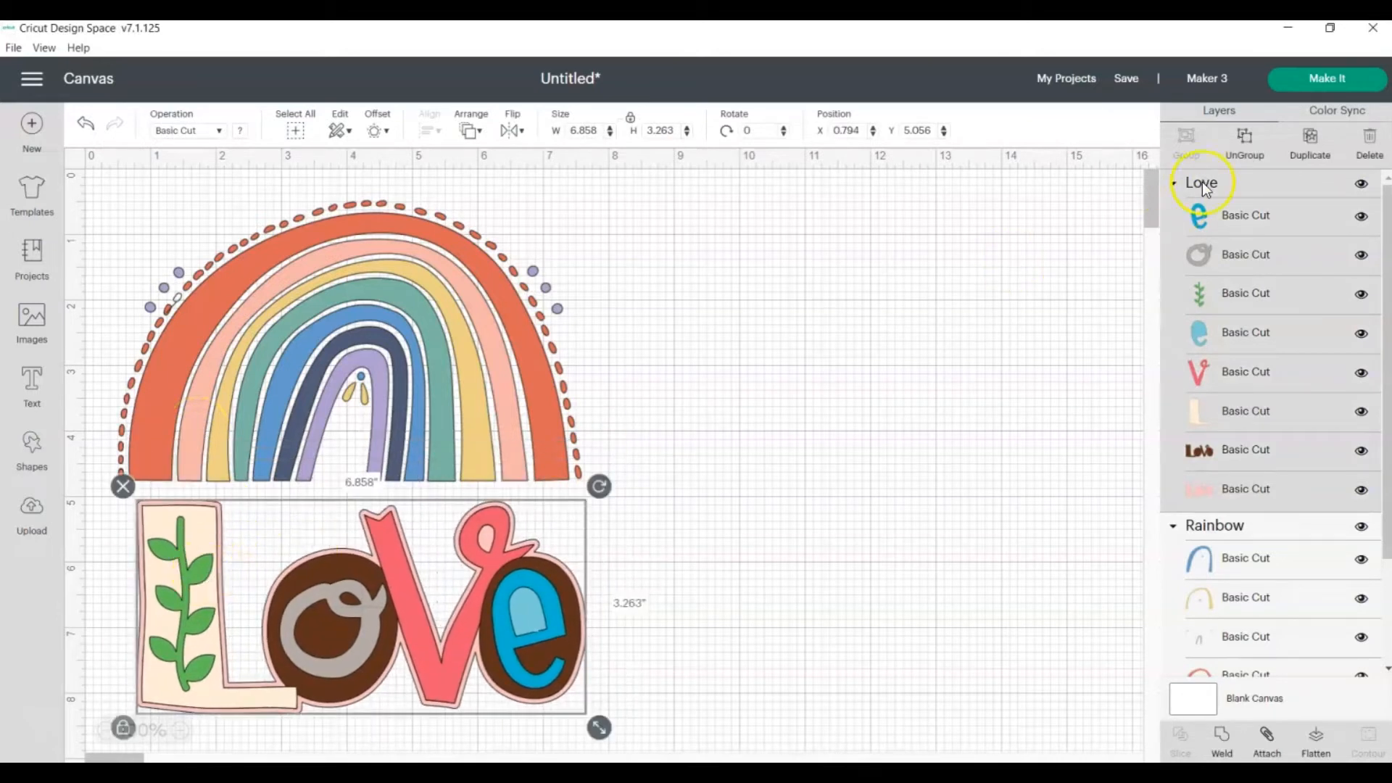
{"action": "left_click", "coordinate": [1337, 110]}
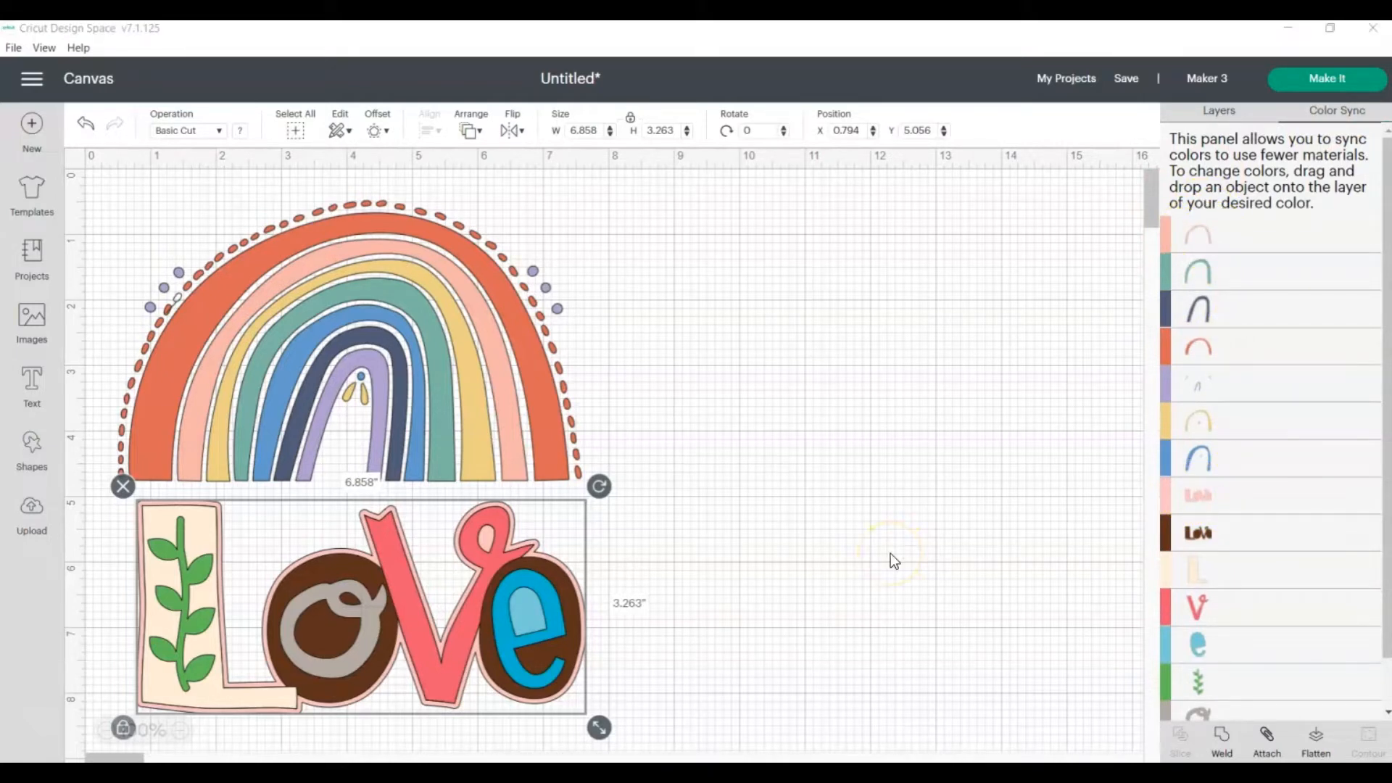
{"action": "left_click_drag", "start_coordinate": [1210, 495], "coordinate": [1270, 229]}
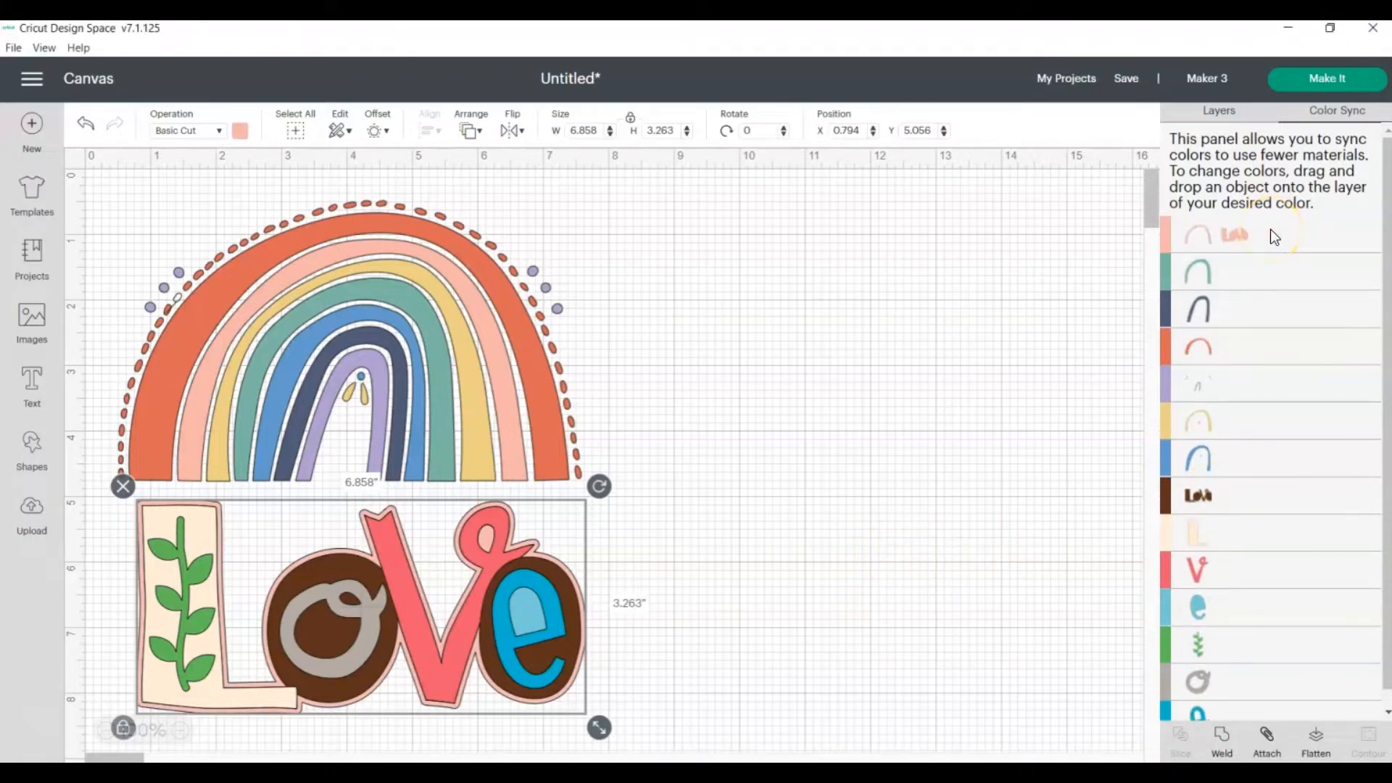
{"action": "scroll", "coordinate": [1270, 230], "scroll_direction": "down", "scroll_amount": 1}
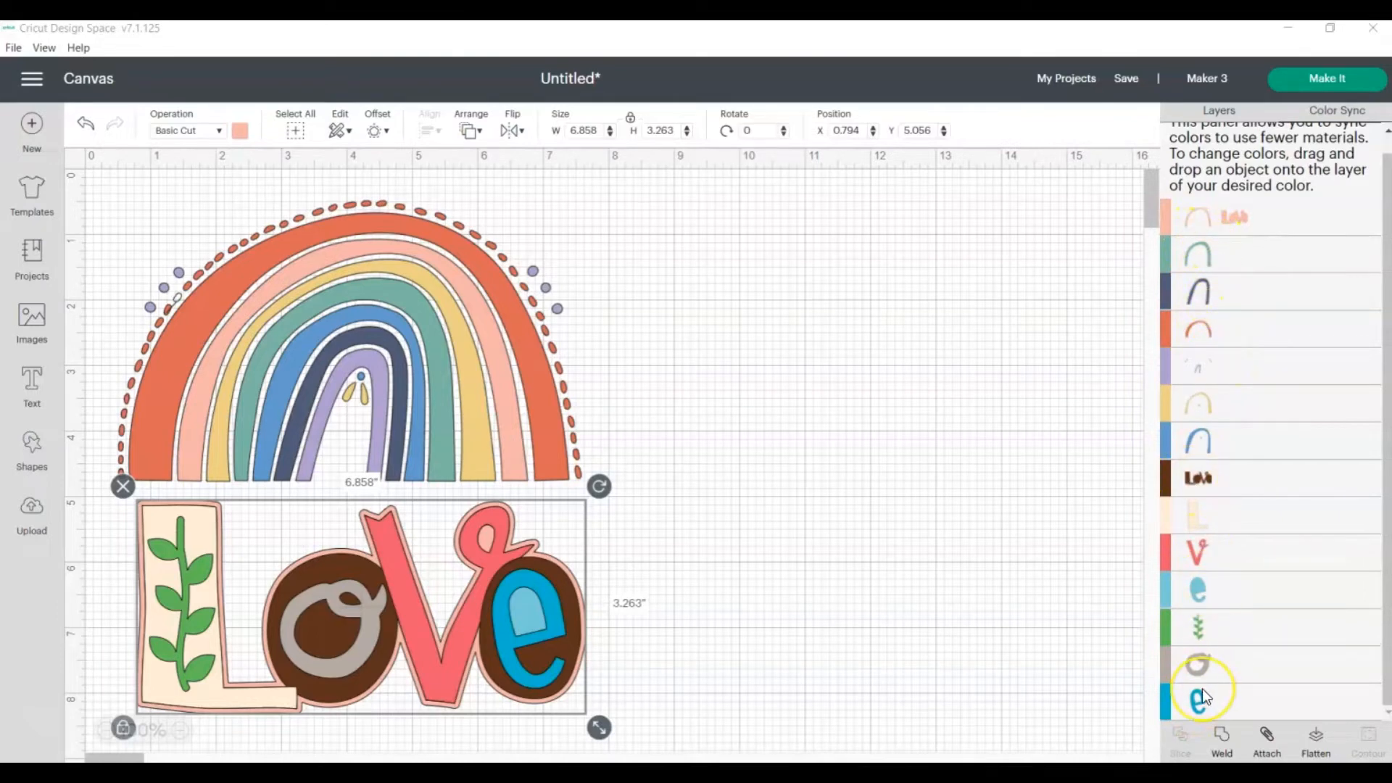
Step: Preview the combined design's cuts with materials loaded Without Mat and review the full list of color loads
{"action": "left_click", "coordinate": [1310, 76]}
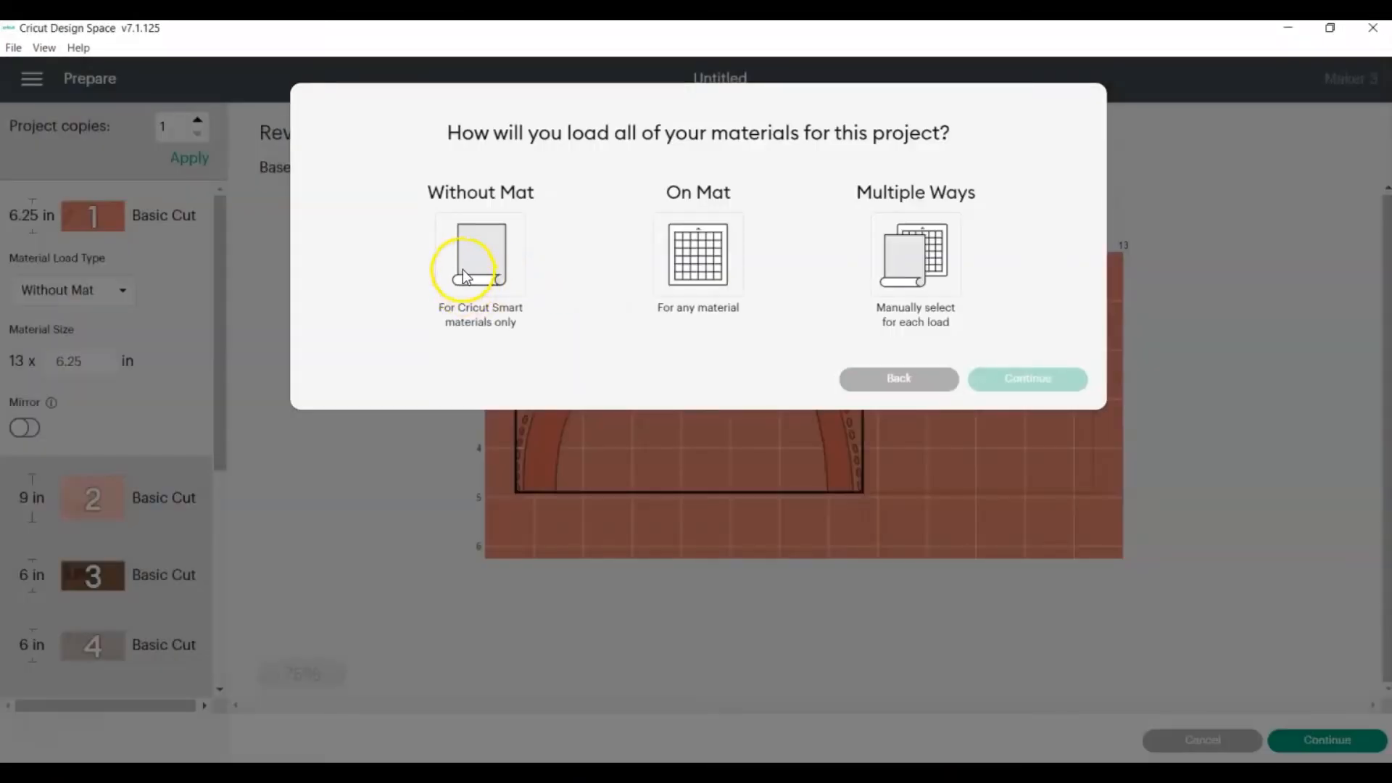
{"action": "left_click", "coordinate": [464, 276]}
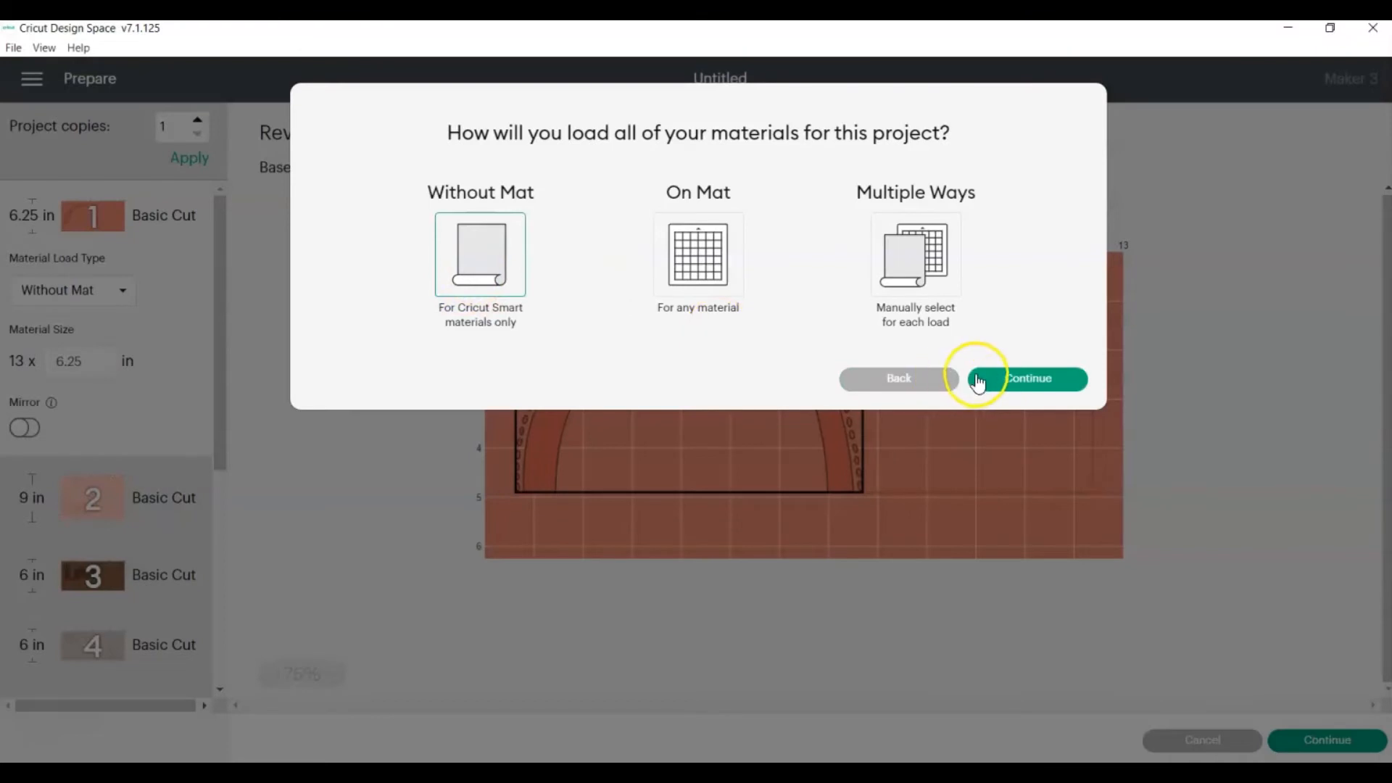
{"action": "left_click", "coordinate": [972, 379]}
{"action": "scroll", "coordinate": [125, 424], "scroll_direction": "down", "scroll_amount": 8}
{"action": "scroll", "coordinate": [124, 426], "scroll_direction": "down", "scroll_amount": 1}
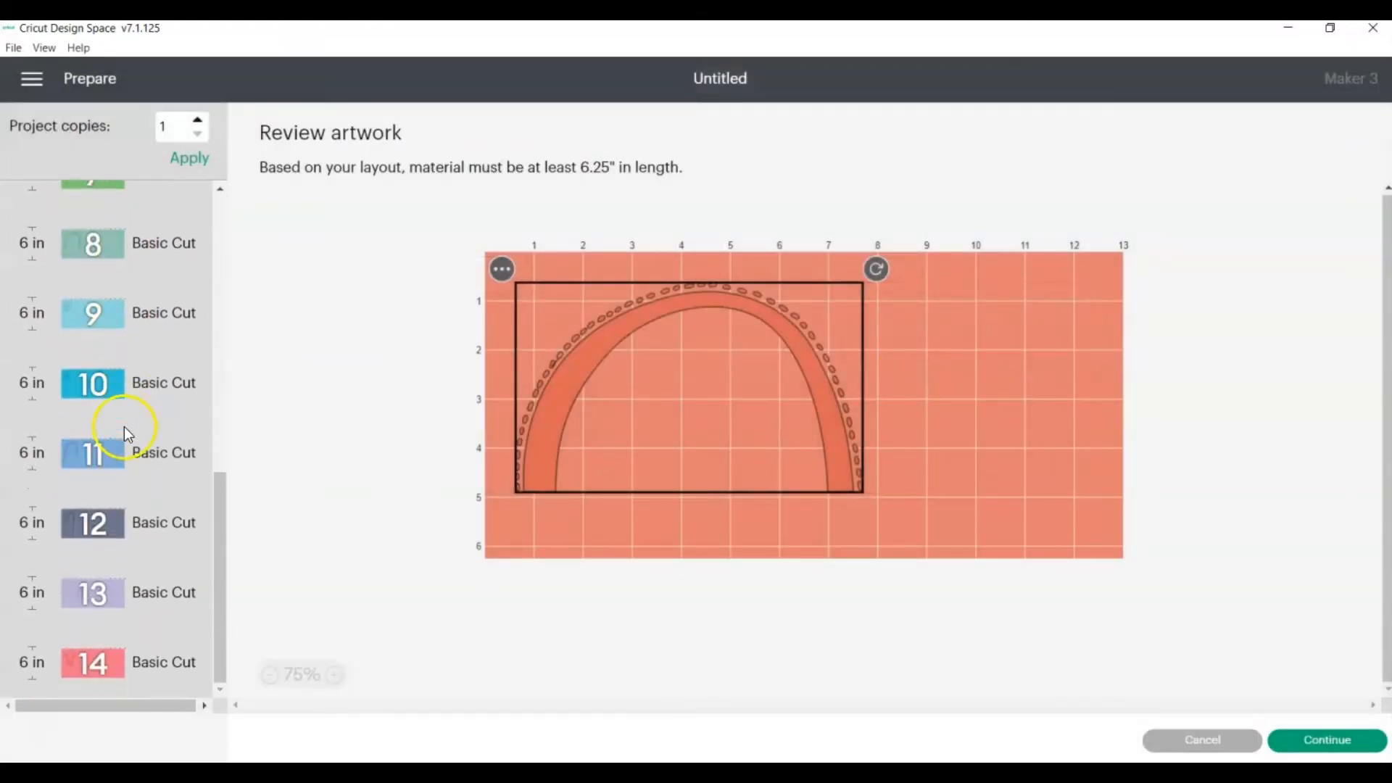
Step: Look through the color loads of the combined design again and return to the canvas
{"action": "scroll", "coordinate": [118, 402], "scroll_direction": "up", "scroll_amount": 10}
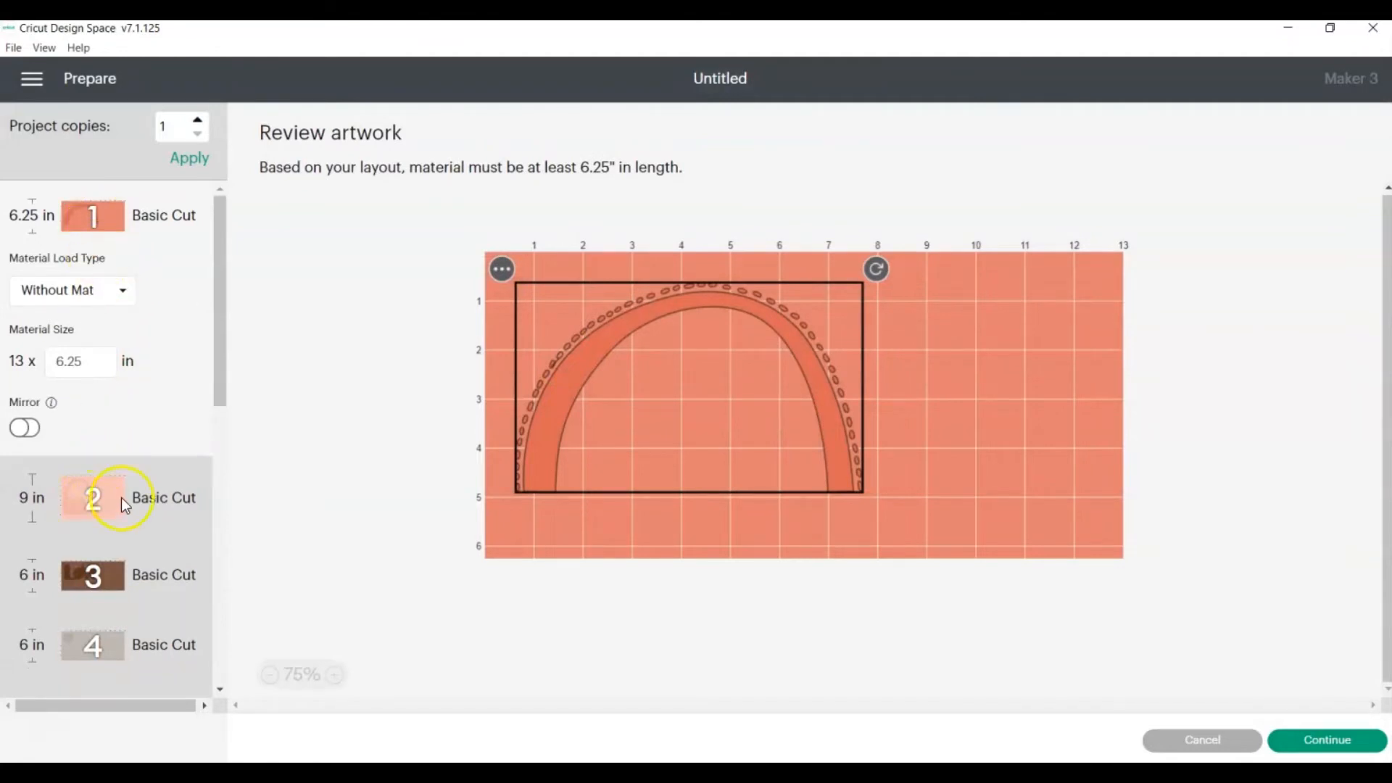
{"action": "scroll", "coordinate": [116, 489], "scroll_direction": "down", "scroll_amount": 10}
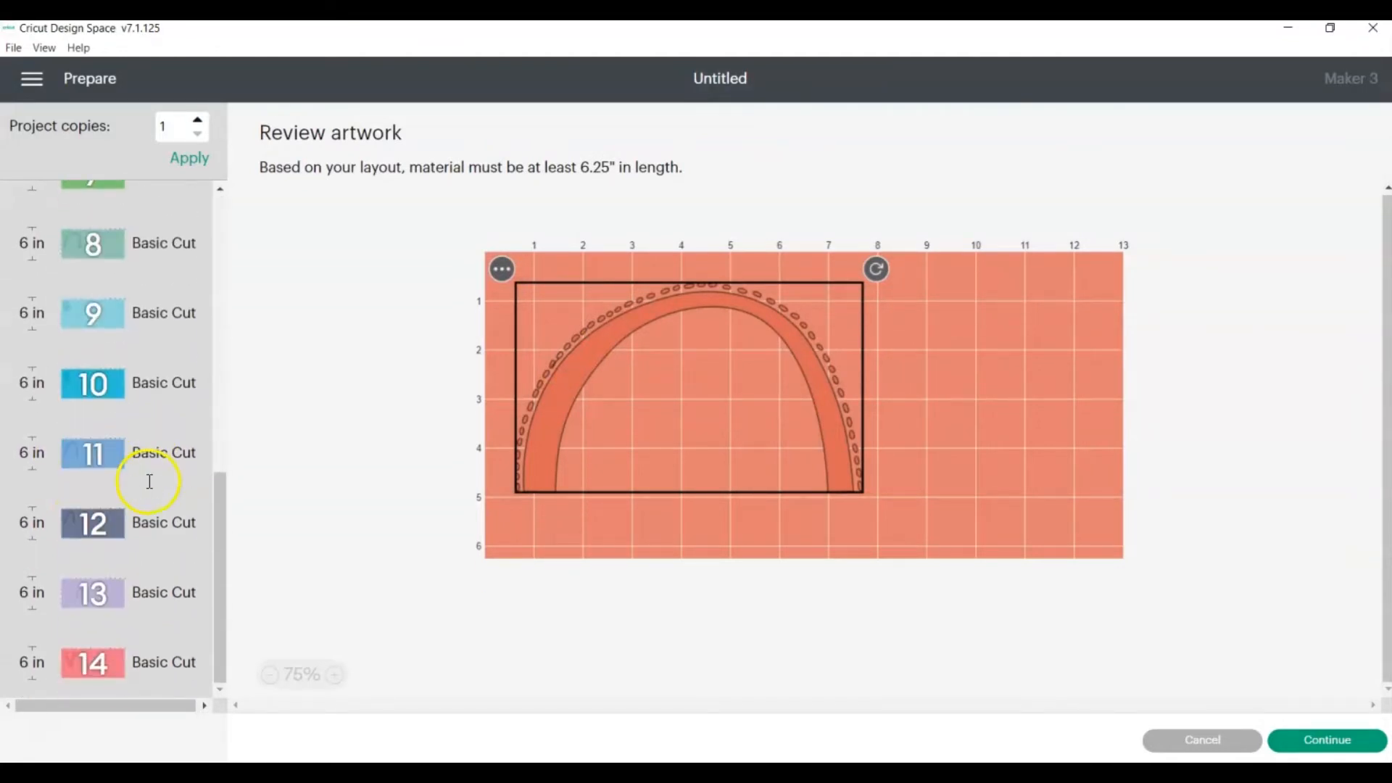
{"action": "scroll", "coordinate": [149, 482], "scroll_direction": "up", "scroll_amount": 10}
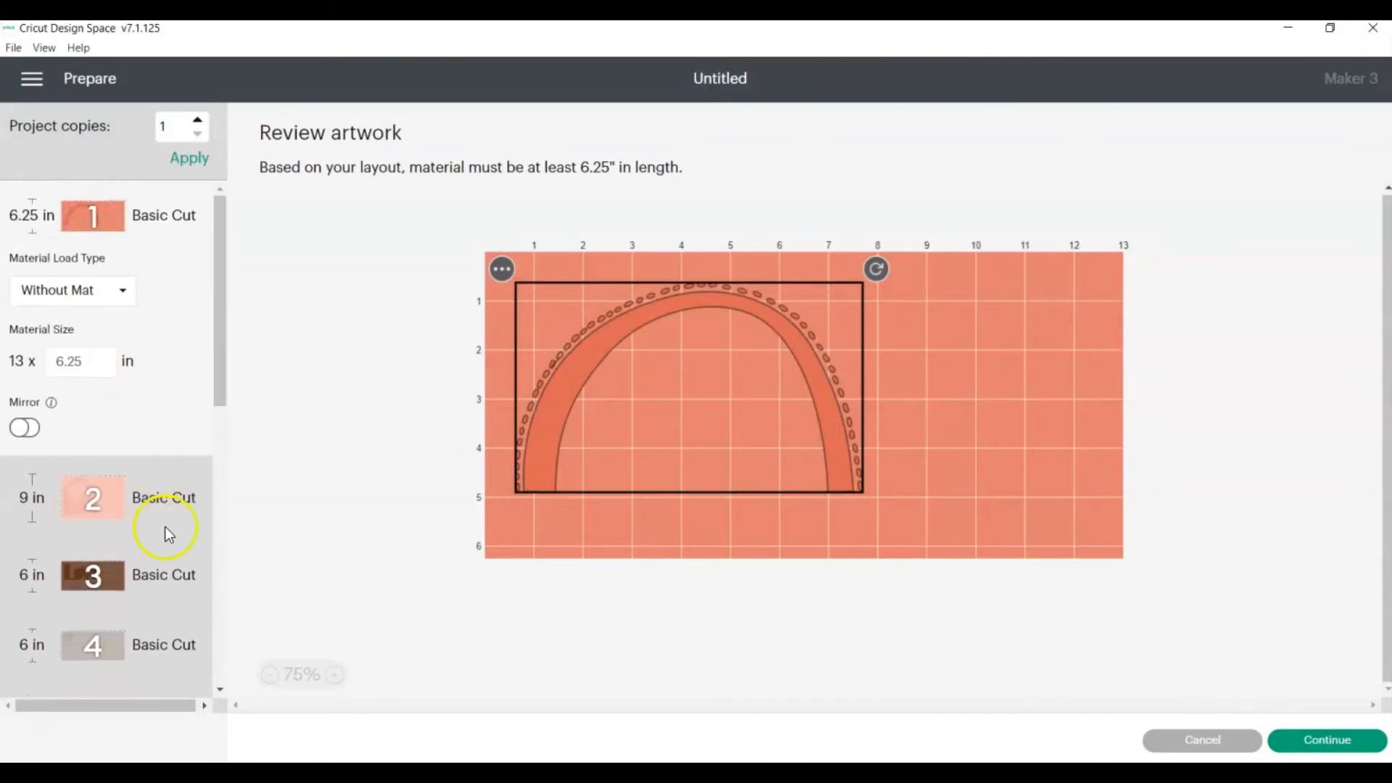
{"action": "left_click", "coordinate": [1203, 739]}
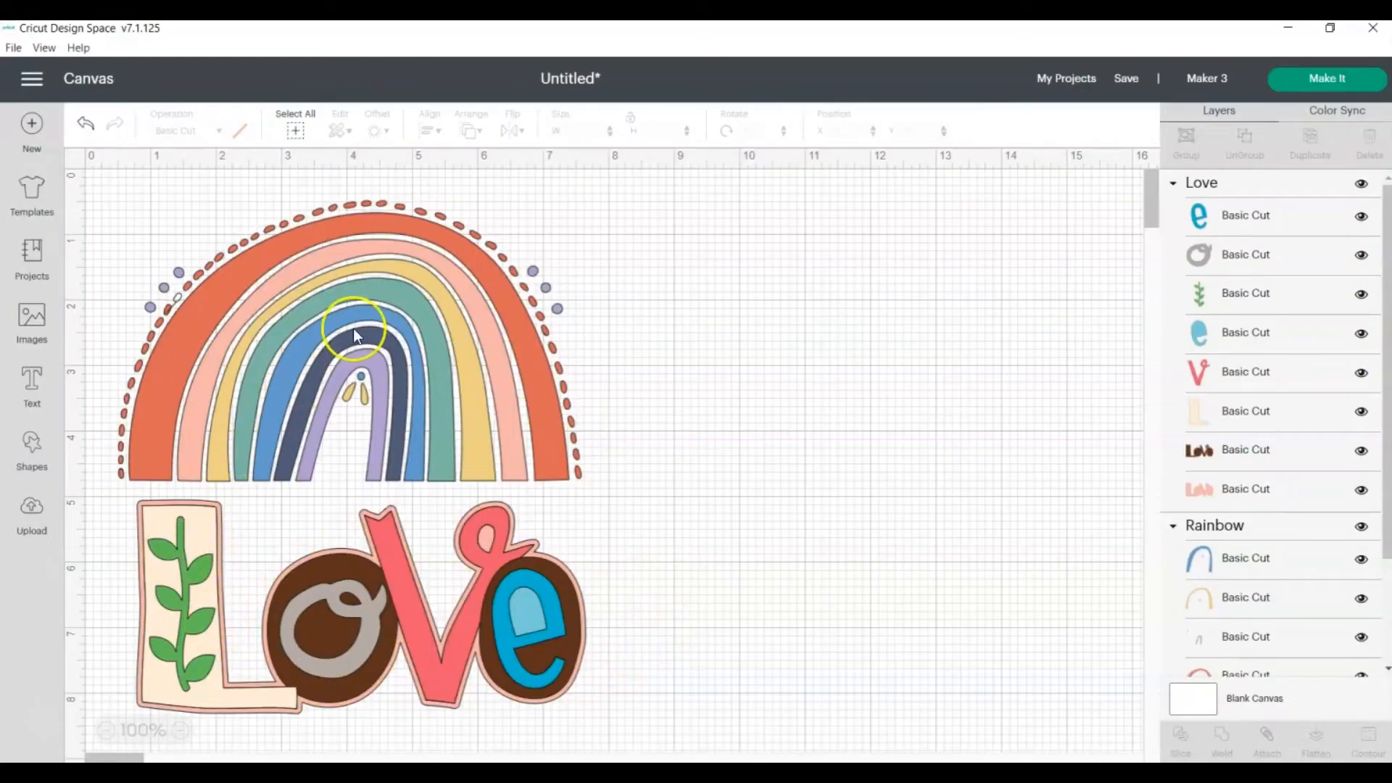
Step: Use Color Sync to match the L to the rainbow's yellow, the V to its orange-red and the e's inner layer to its blue
{"action": "left_click", "coordinate": [1334, 111]}
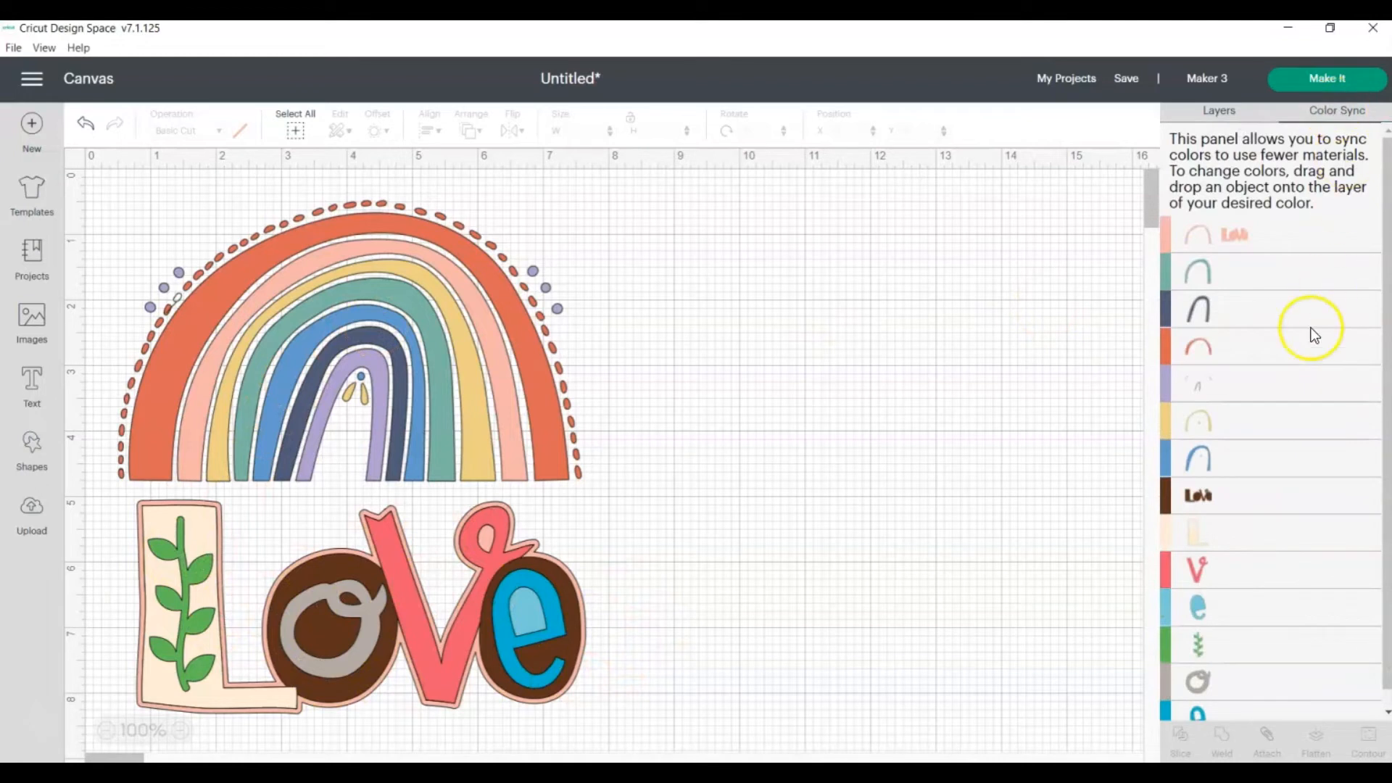
{"action": "left_click_drag", "start_coordinate": [1173, 532], "coordinate": [1233, 426]}
{"action": "left_click_drag", "start_coordinate": [1203, 537], "coordinate": [1251, 358]}
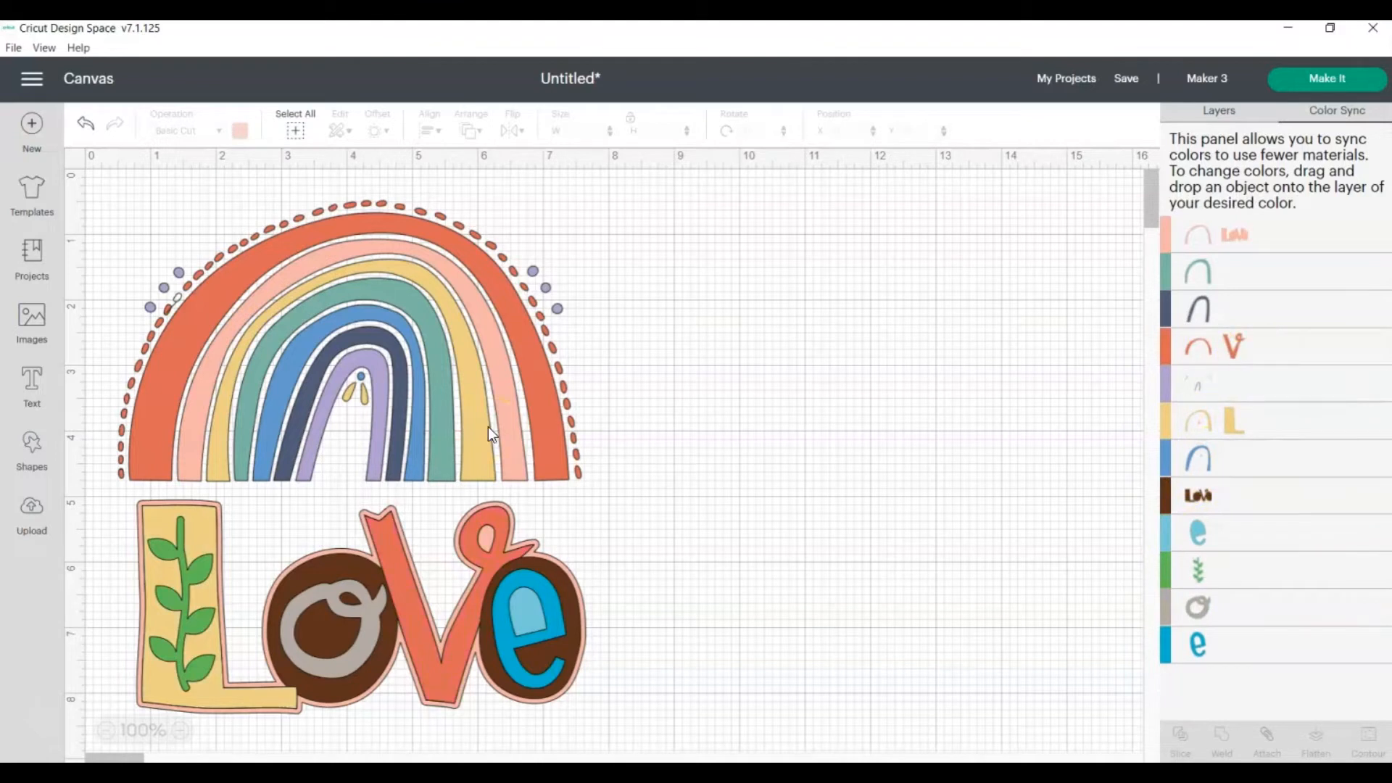
{"action": "left_click_drag", "start_coordinate": [1234, 468], "coordinate": [1237, 470]}
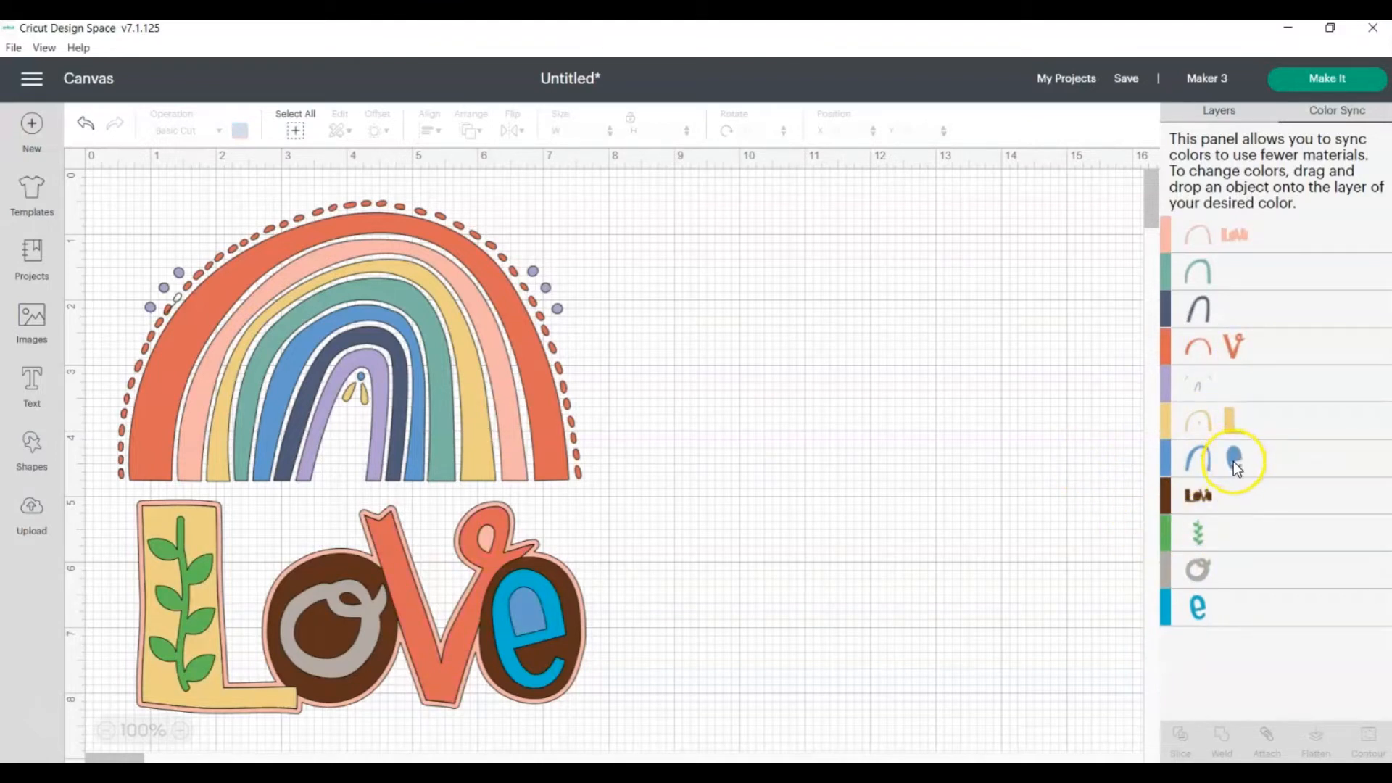
Step: Sync the leaves to the rainbow's green, the brown Love backing to its navy, and the gray O and bright blue e to its purple
{"action": "left_click_drag", "start_coordinate": [1197, 608], "coordinate": [1265, 308]}
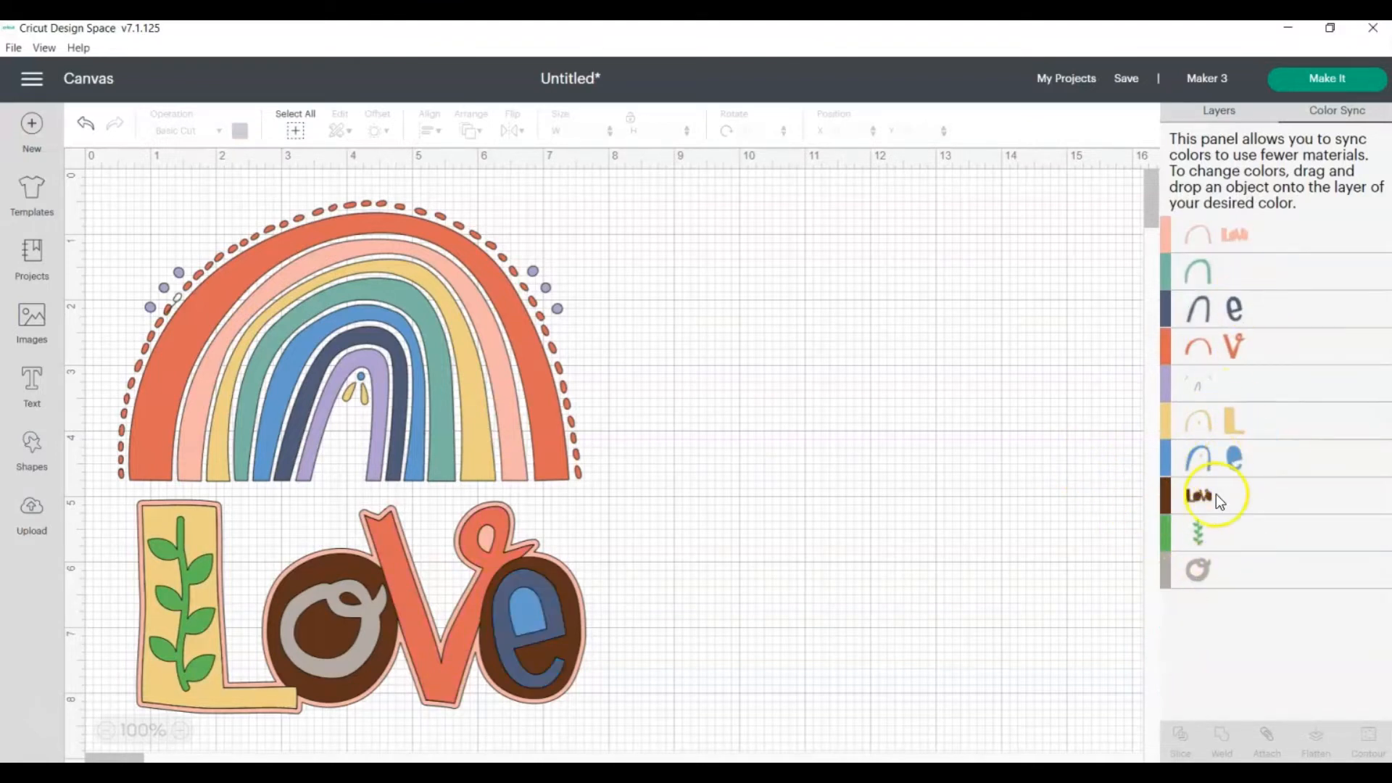
{"action": "left_click_drag", "start_coordinate": [1198, 531], "coordinate": [1233, 273]}
{"action": "left_click_drag", "start_coordinate": [1205, 499], "coordinate": [1292, 302]}
{"action": "left_click_drag", "start_coordinate": [1201, 497], "coordinate": [1265, 378]}
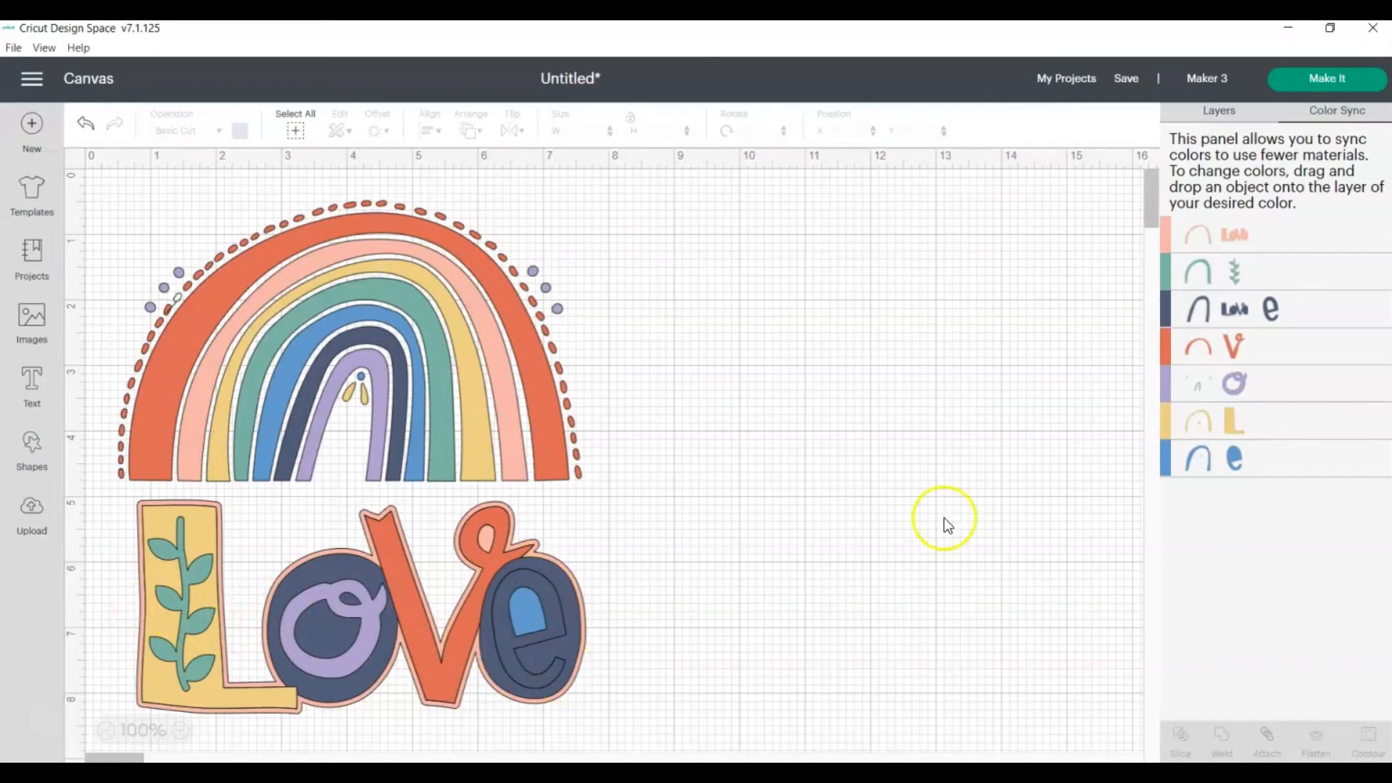
{"action": "left_click_drag", "start_coordinate": [1274, 309], "coordinate": [1265, 385]}
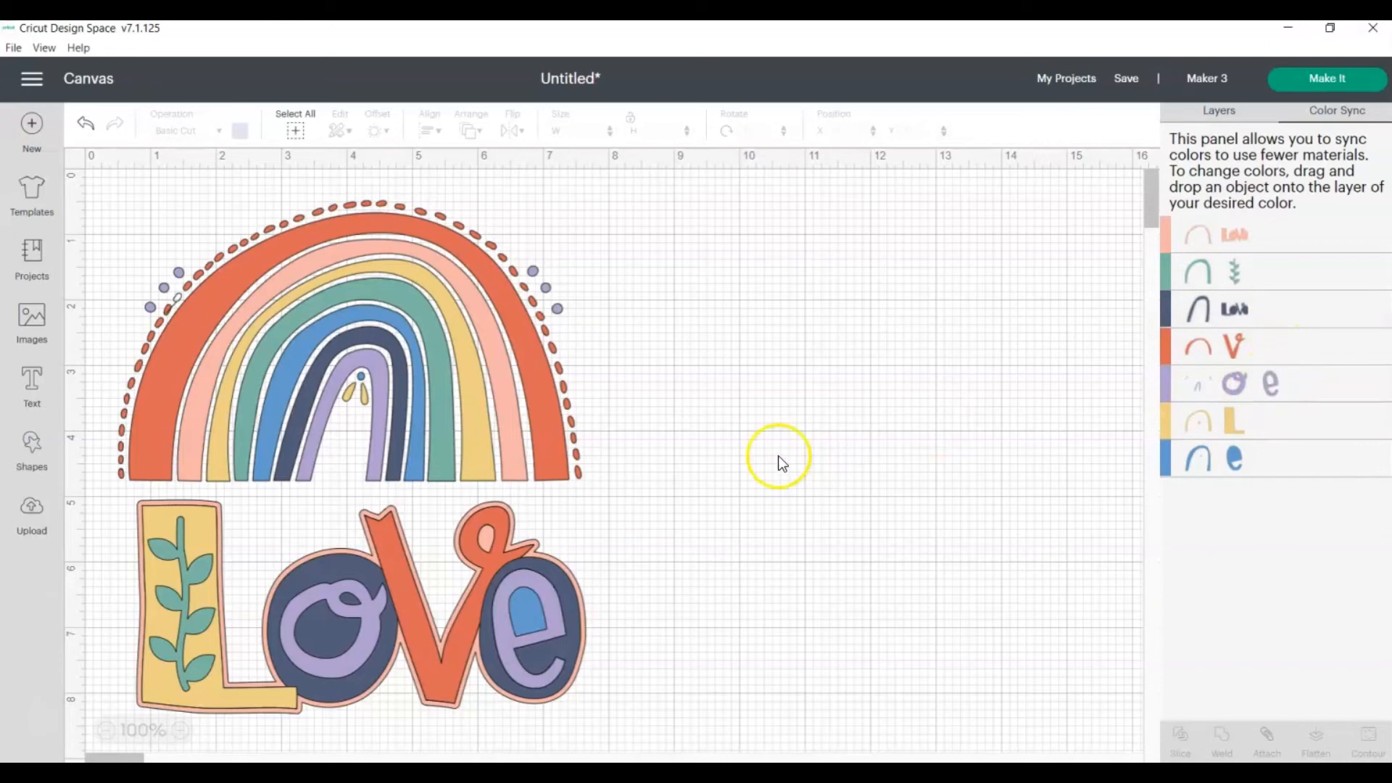
Step: Preview the color-synced design's cuts with materials loaded Without Mat, review the color loads and return to the canvas
{"action": "left_click", "coordinate": [1372, 81]}
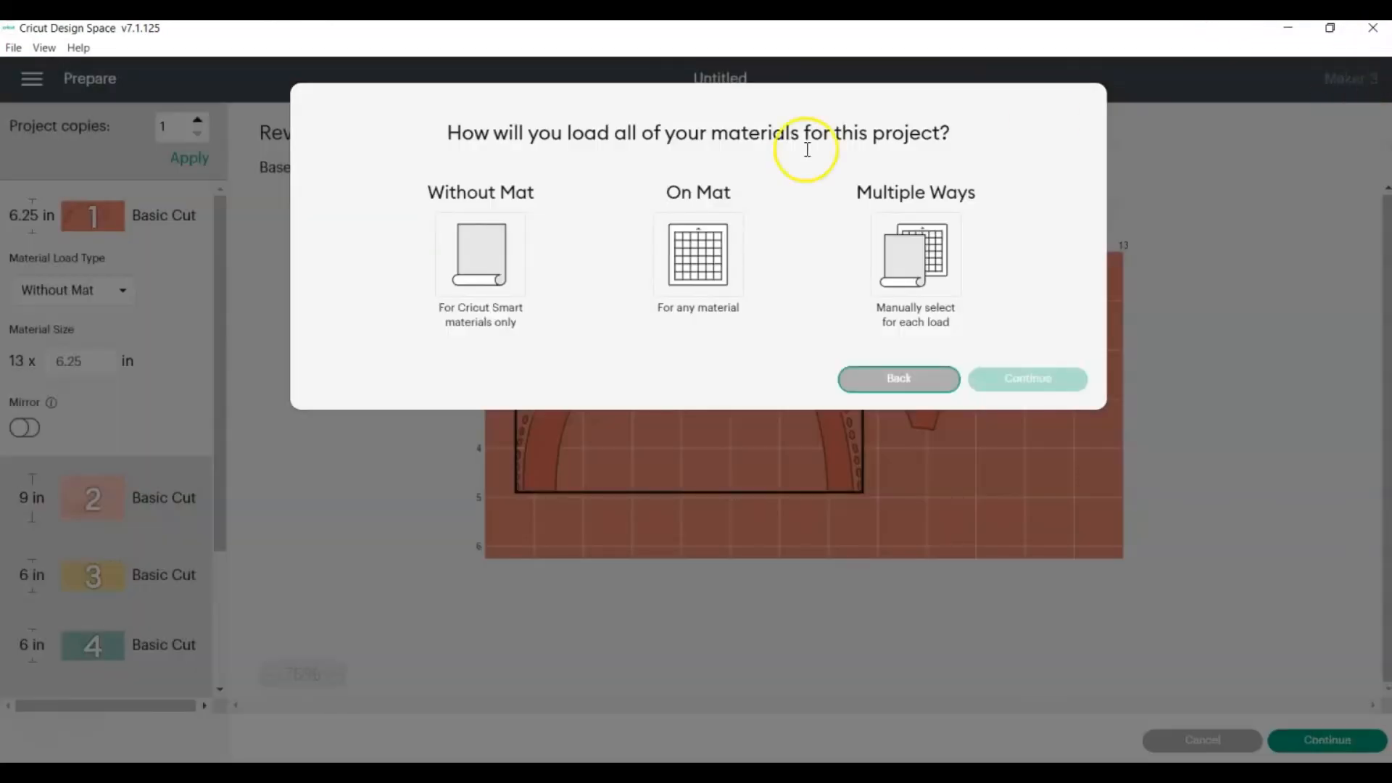
{"action": "left_click", "coordinate": [467, 250]}
{"action": "left_click", "coordinate": [1034, 379]}
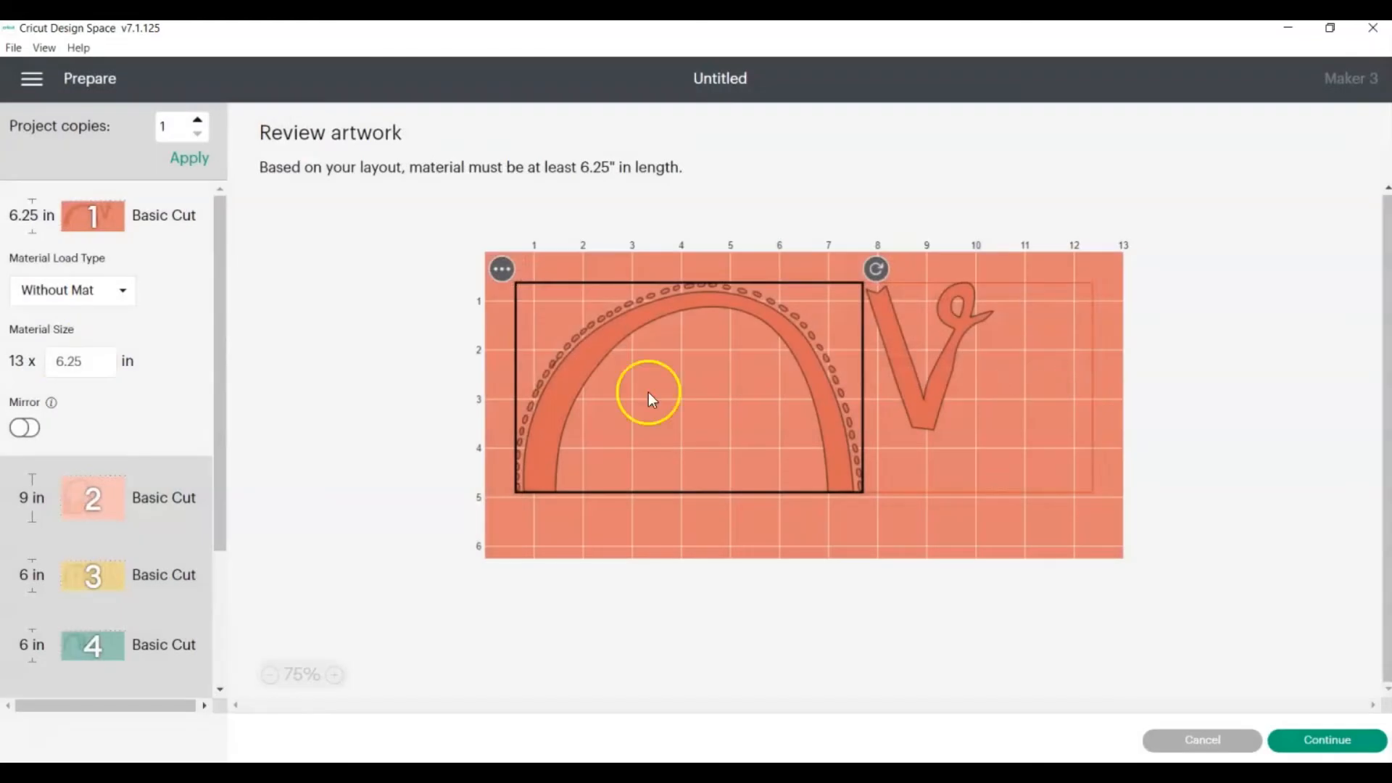
{"action": "scroll", "coordinate": [116, 319], "scroll_direction": "down", "scroll_amount": 2}
{"action": "scroll", "coordinate": [116, 319], "scroll_direction": "down", "scroll_amount": 1}
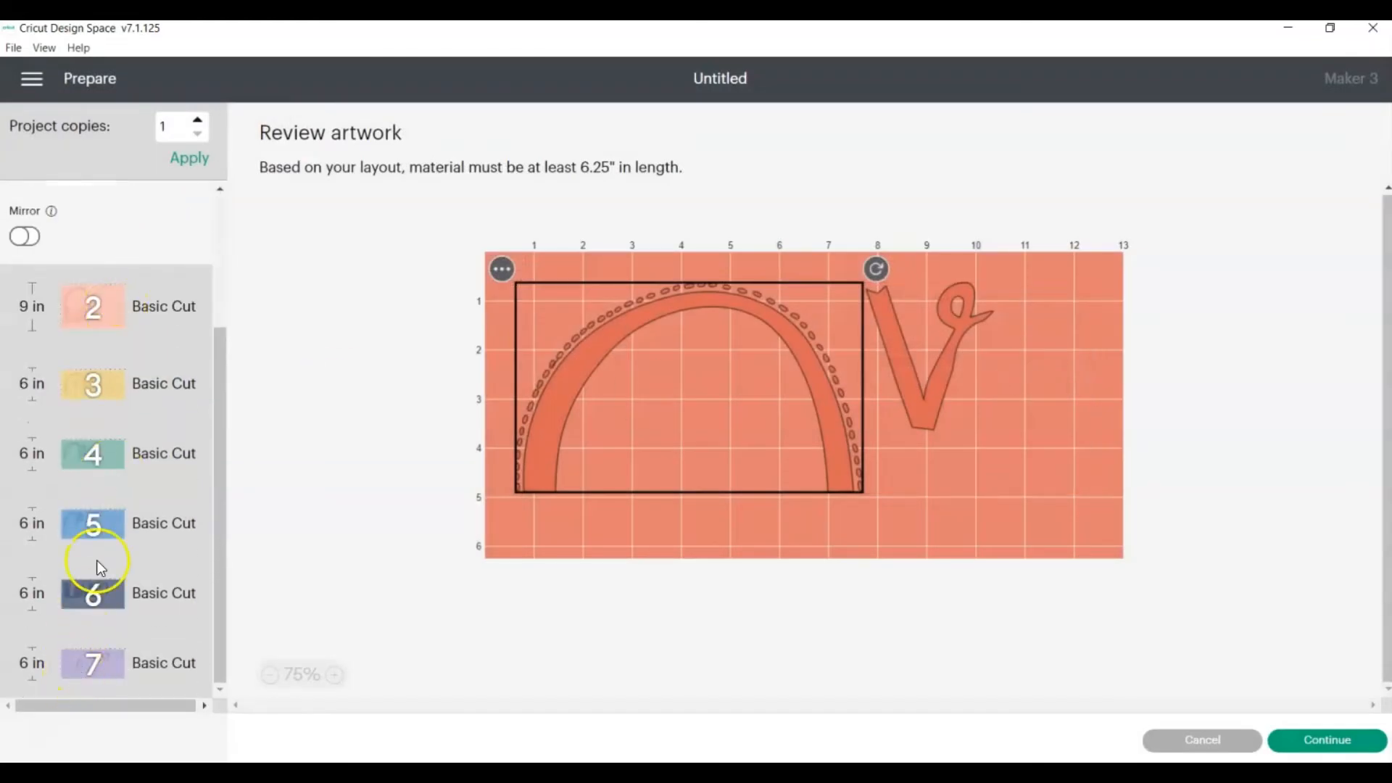
{"action": "scroll", "coordinate": [114, 320], "scroll_direction": "up", "scroll_amount": 3}
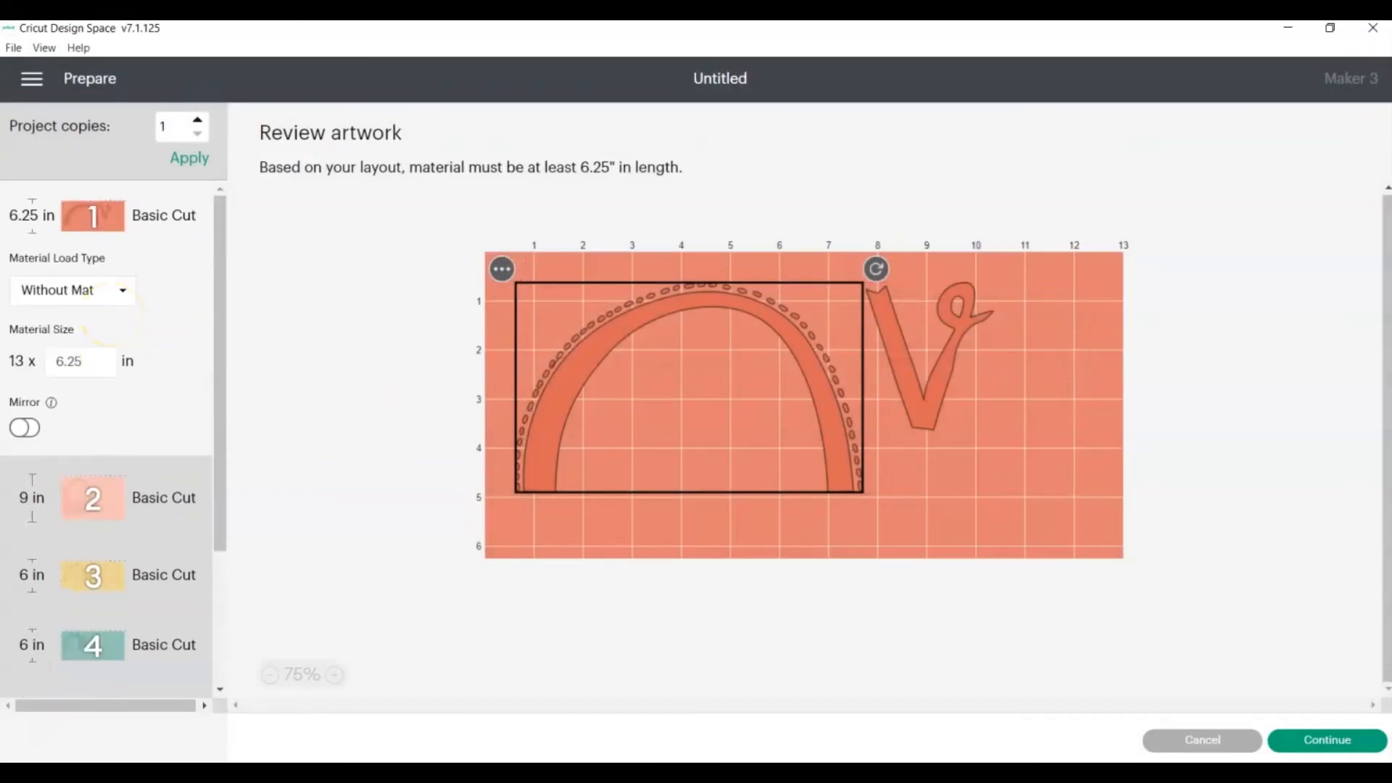
{"action": "left_click", "coordinate": [1232, 746]}
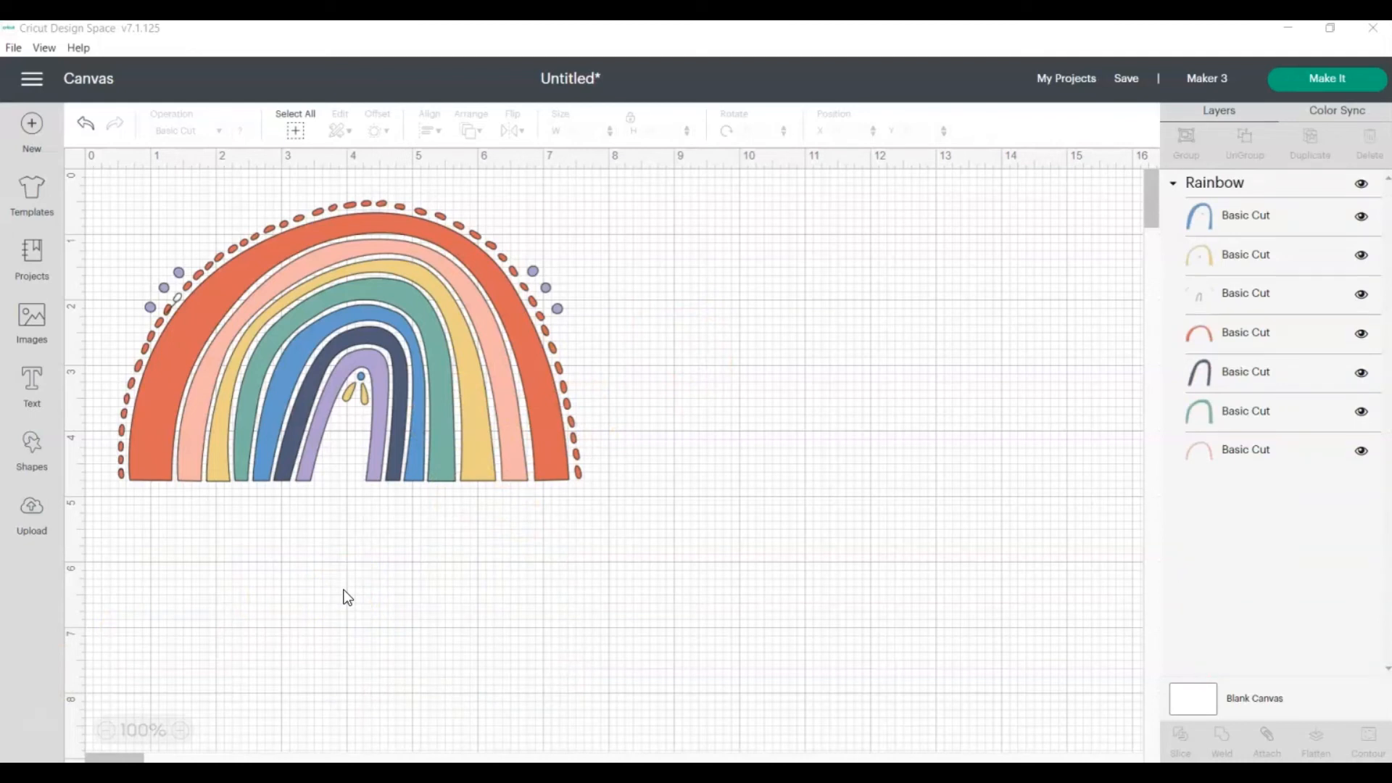
Step: Change the rainbow's blue arch layer to the orange-red already used in the design's material colors
{"action": "left_click", "coordinate": [350, 591]}
{"action": "left_click", "coordinate": [1230, 219]}
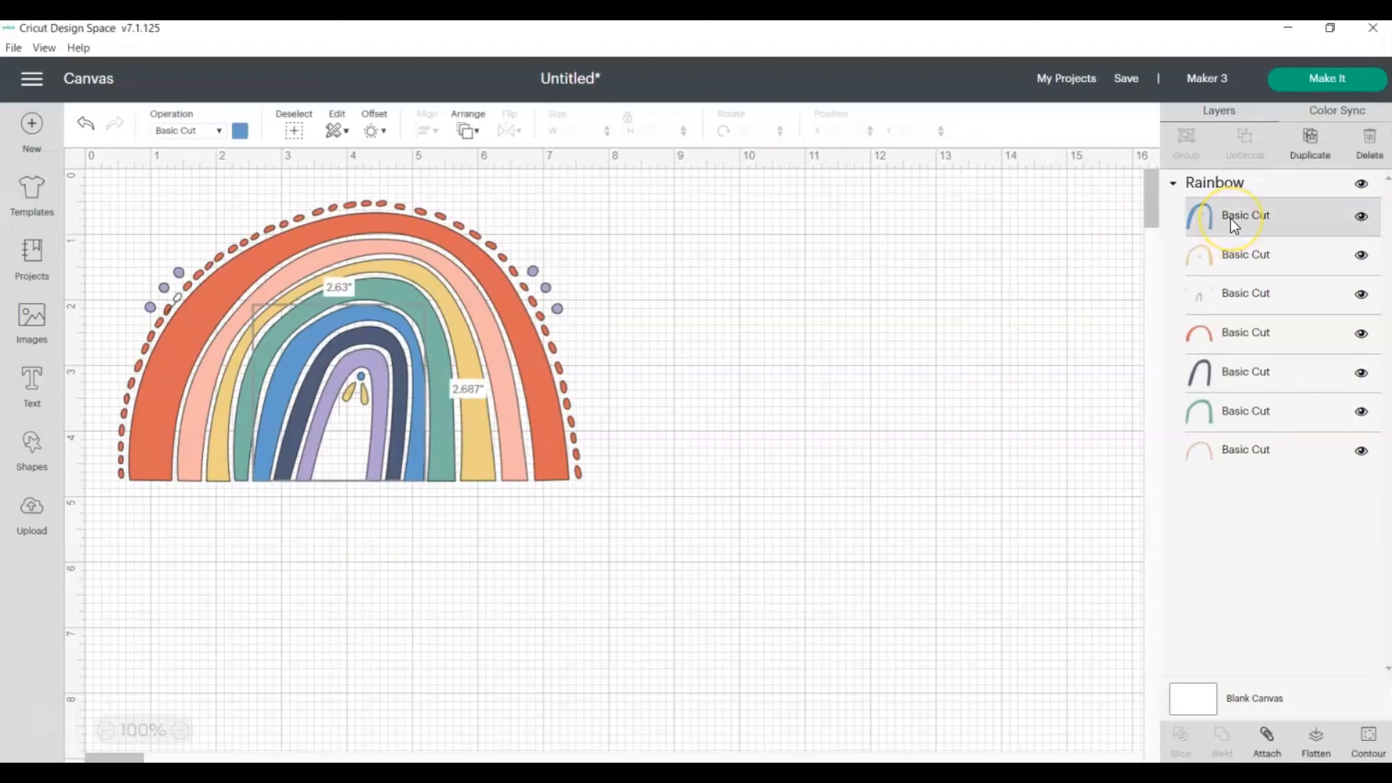
{"action": "left_click", "coordinate": [239, 132]}
{"action": "left_click", "coordinate": [326, 208]}
Step: Use Color Sync to match the rainbow's yellow, purple, navy, green and pink layers to its orange-red
{"action": "left_click", "coordinate": [1232, 255]}
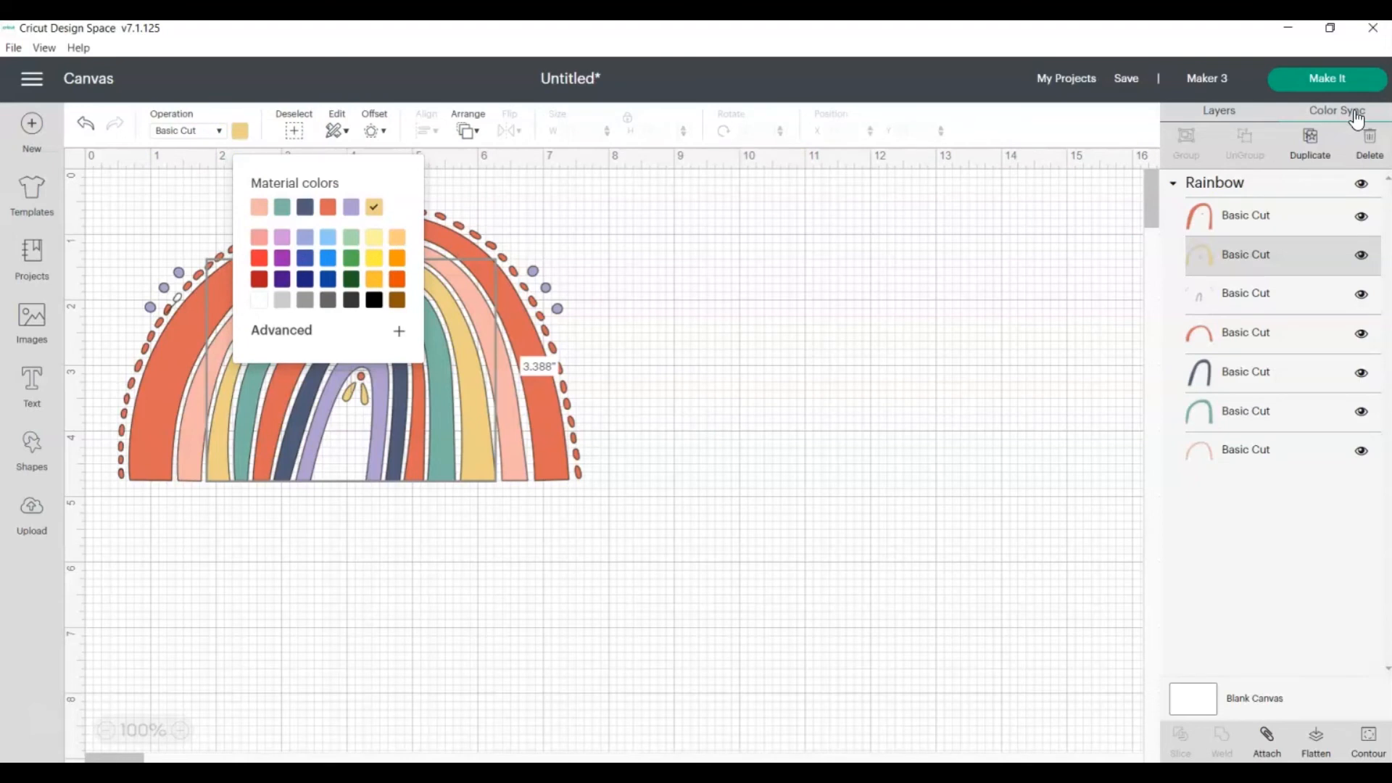
{"action": "left_click", "coordinate": [1354, 114]}
{"action": "left_click_drag", "start_coordinate": [1198, 429], "coordinate": [1283, 349]}
{"action": "left_click_drag", "start_coordinate": [1197, 384], "coordinate": [1298, 350]}
{"action": "left_click_drag", "start_coordinate": [1201, 306], "coordinate": [1355, 355]}
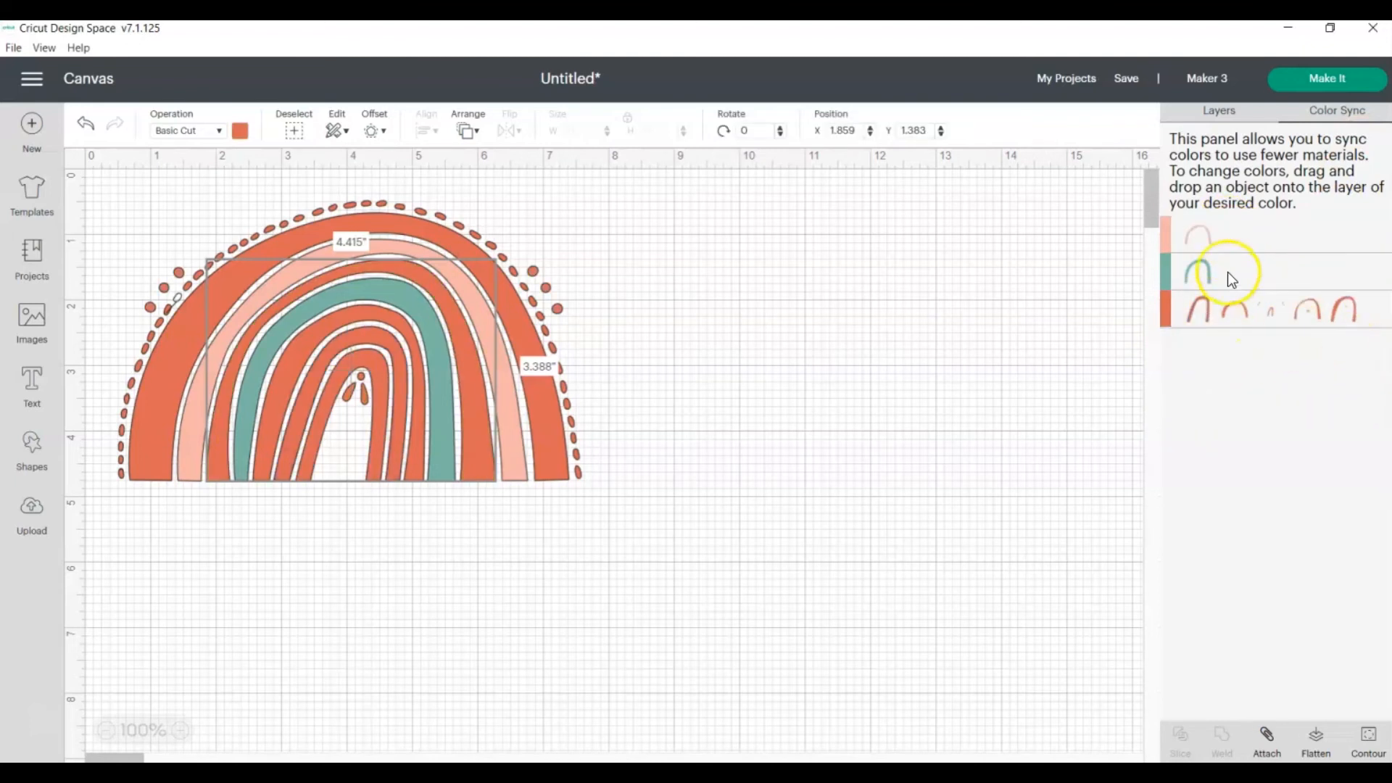
{"action": "left_click_drag", "start_coordinate": [1209, 268], "coordinate": [1270, 283]}
{"action": "left_click_drag", "start_coordinate": [1190, 224], "coordinate": [1243, 304]}
Step: Preview the single-color rainbow's cuts with materials loaded Without Mat and examine how the arches are laid out on the material
{"action": "left_click", "coordinate": [1317, 81]}
{"action": "left_click", "coordinate": [481, 304]}
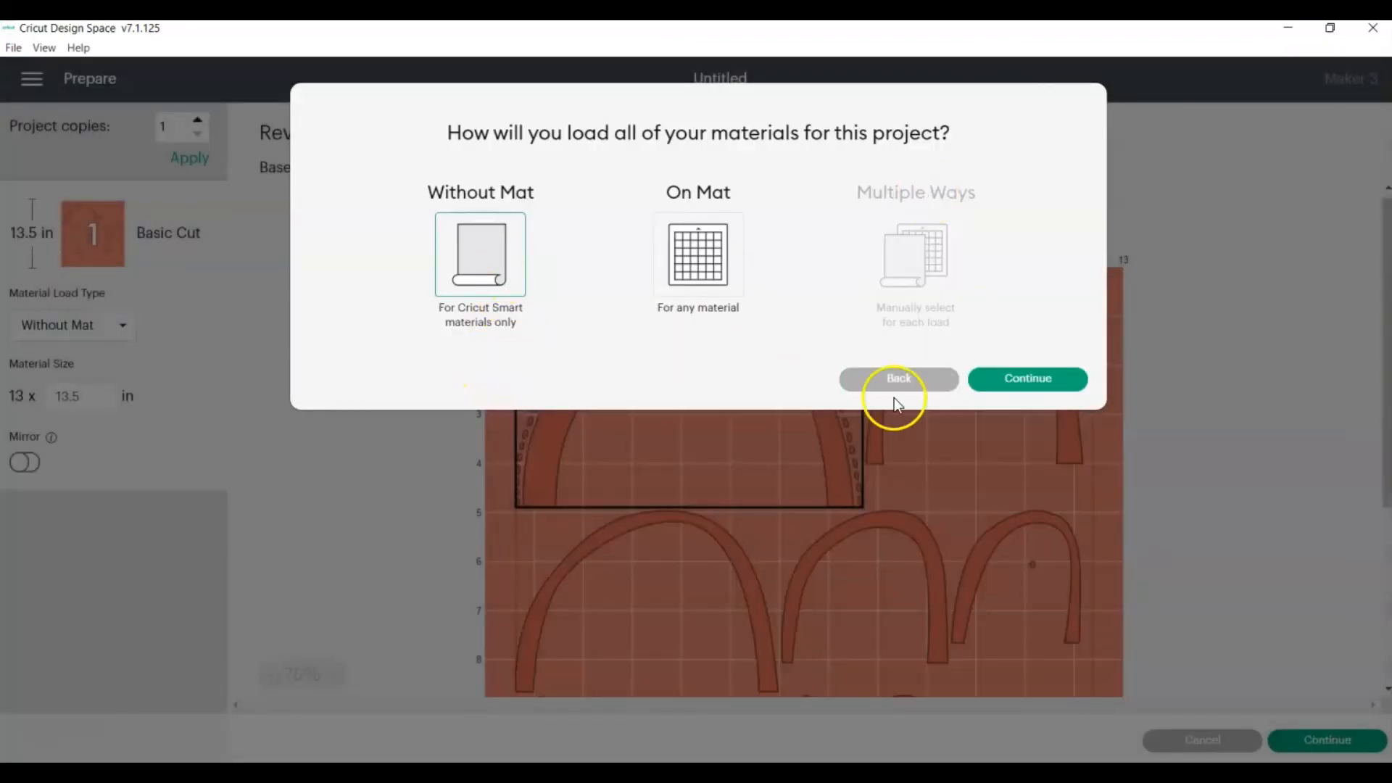
{"action": "left_click", "coordinate": [1038, 378]}
{"action": "scroll", "coordinate": [754, 489], "scroll_direction": "down", "scroll_amount": 5}
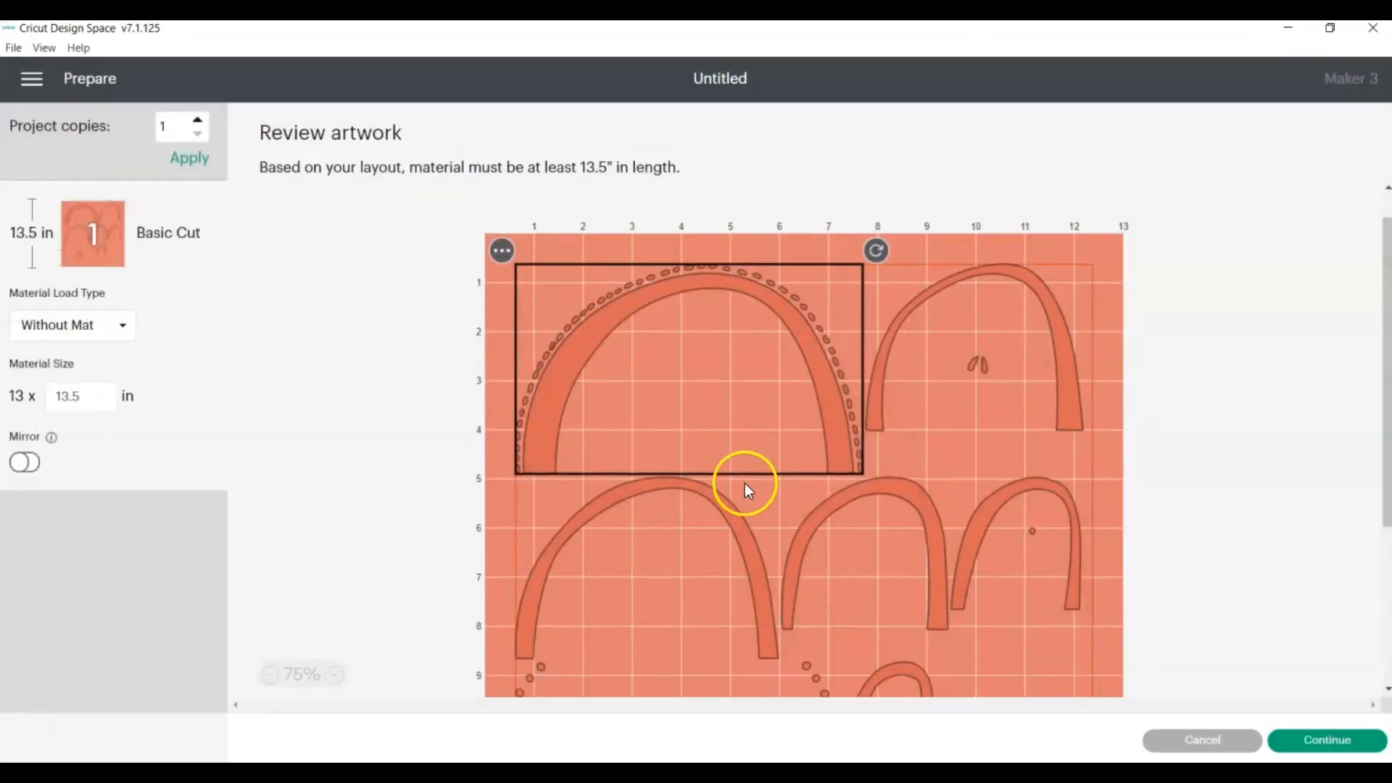
{"action": "scroll", "coordinate": [780, 494], "scroll_direction": "up", "scroll_amount": 5}
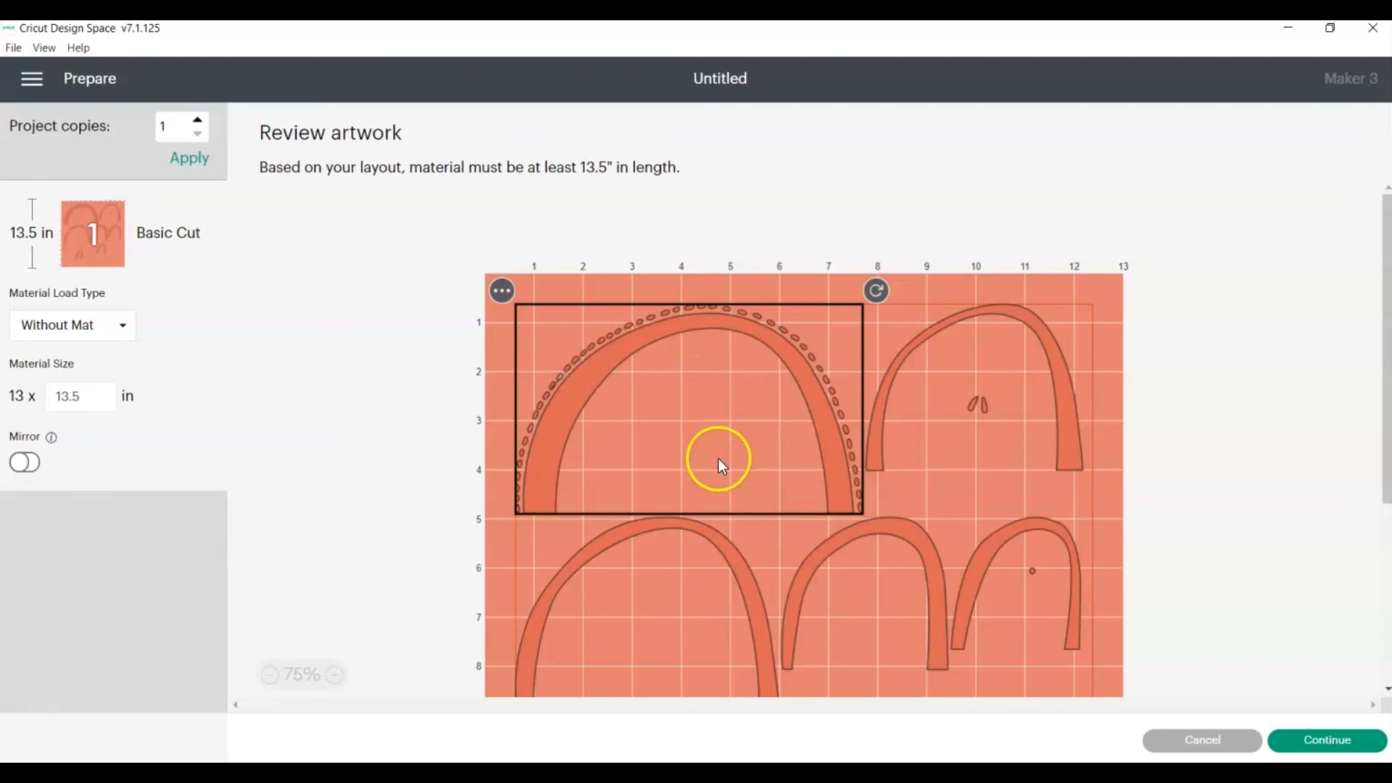
{"action": "scroll", "coordinate": [686, 400], "scroll_direction": "down", "scroll_amount": 3}
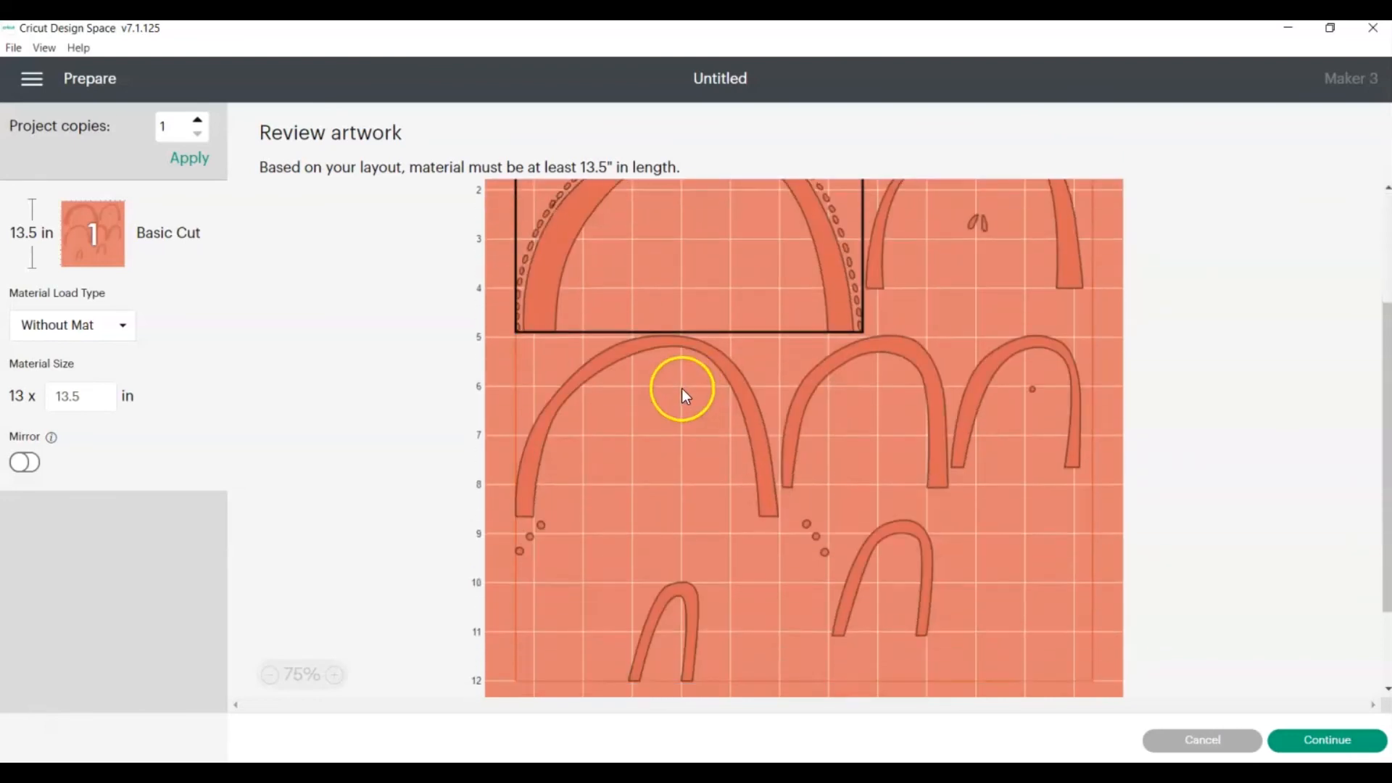
{"action": "scroll", "coordinate": [682, 388], "scroll_direction": "up", "scroll_amount": 3}
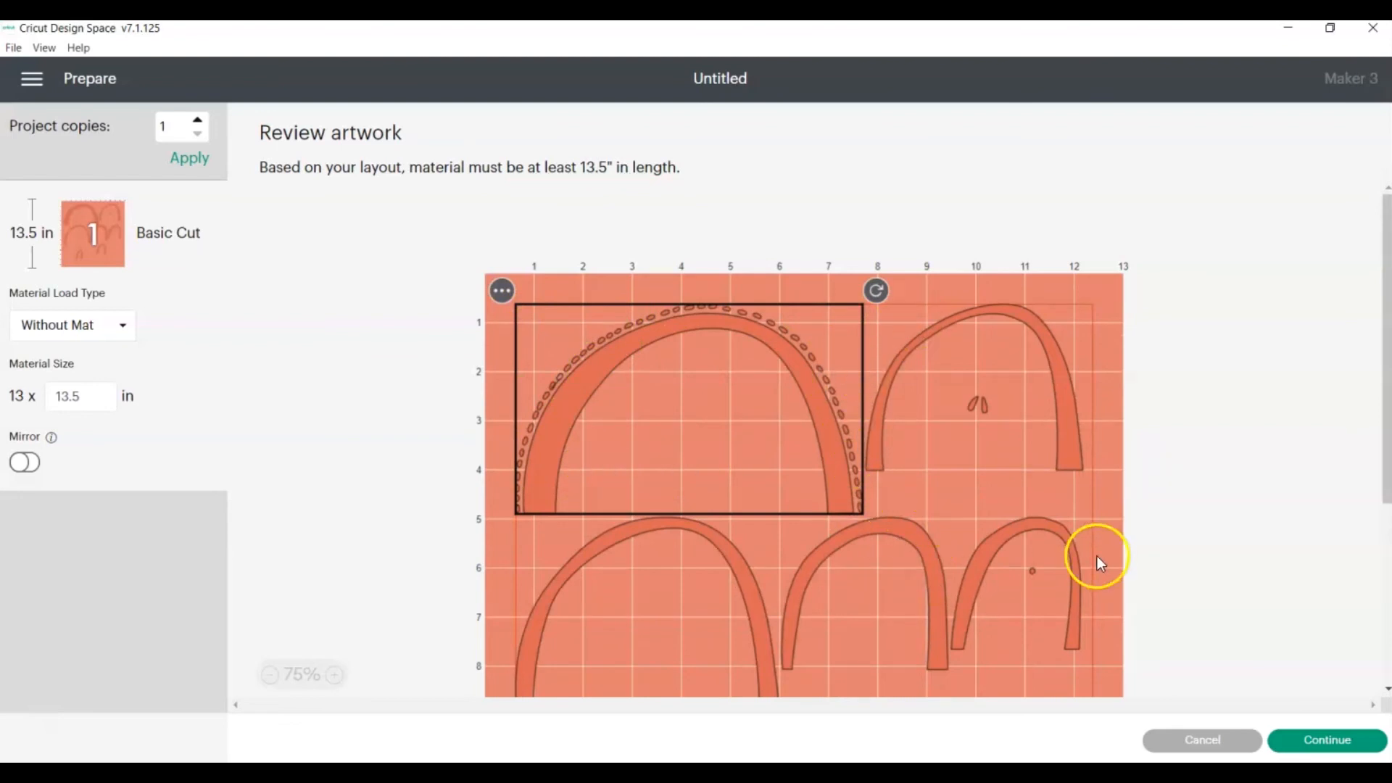
{"action": "scroll", "coordinate": [811, 471], "scroll_direction": "down", "scroll_amount": 5}
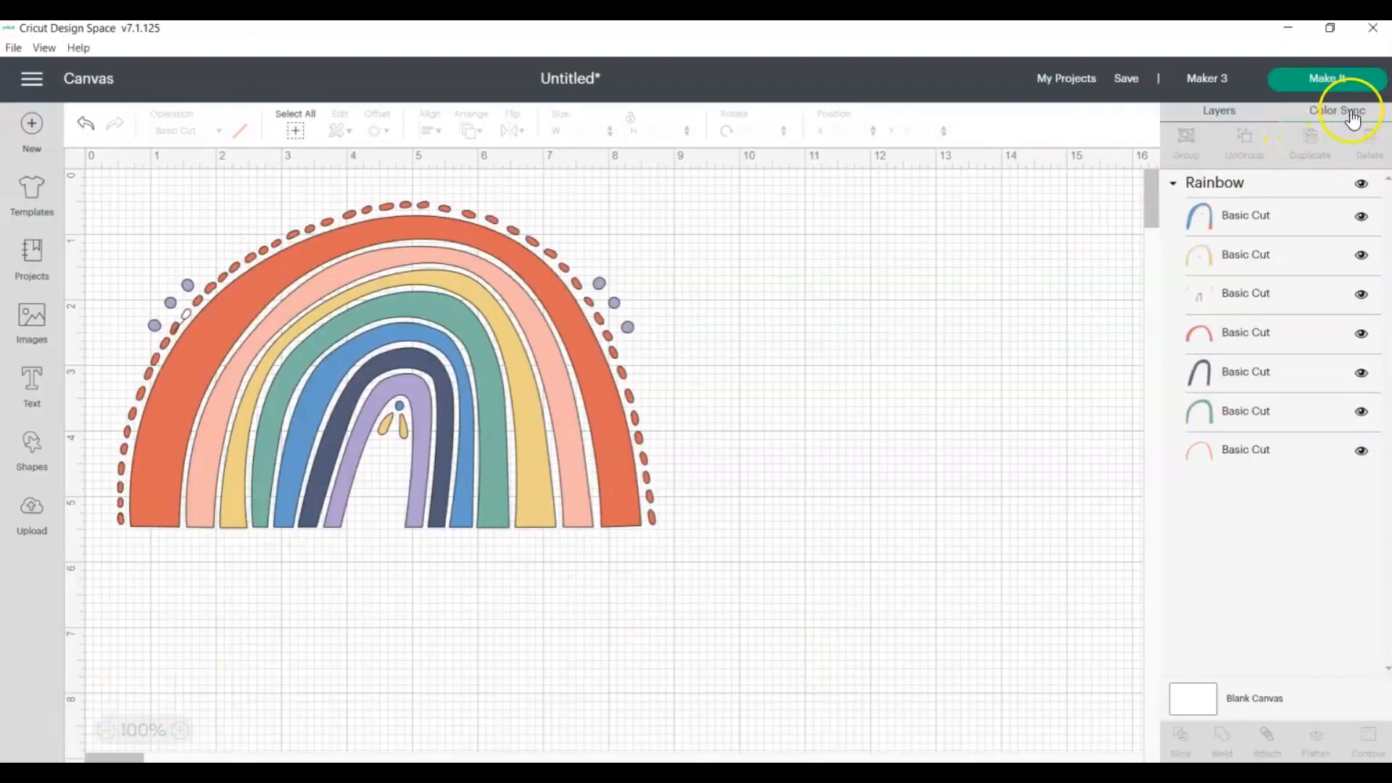
Step: Try Color Sync on the multicolored rainbow by matching the green arch to pink and moving the whole pink color group onto navy
{"action": "left_click", "coordinate": [1352, 113]}
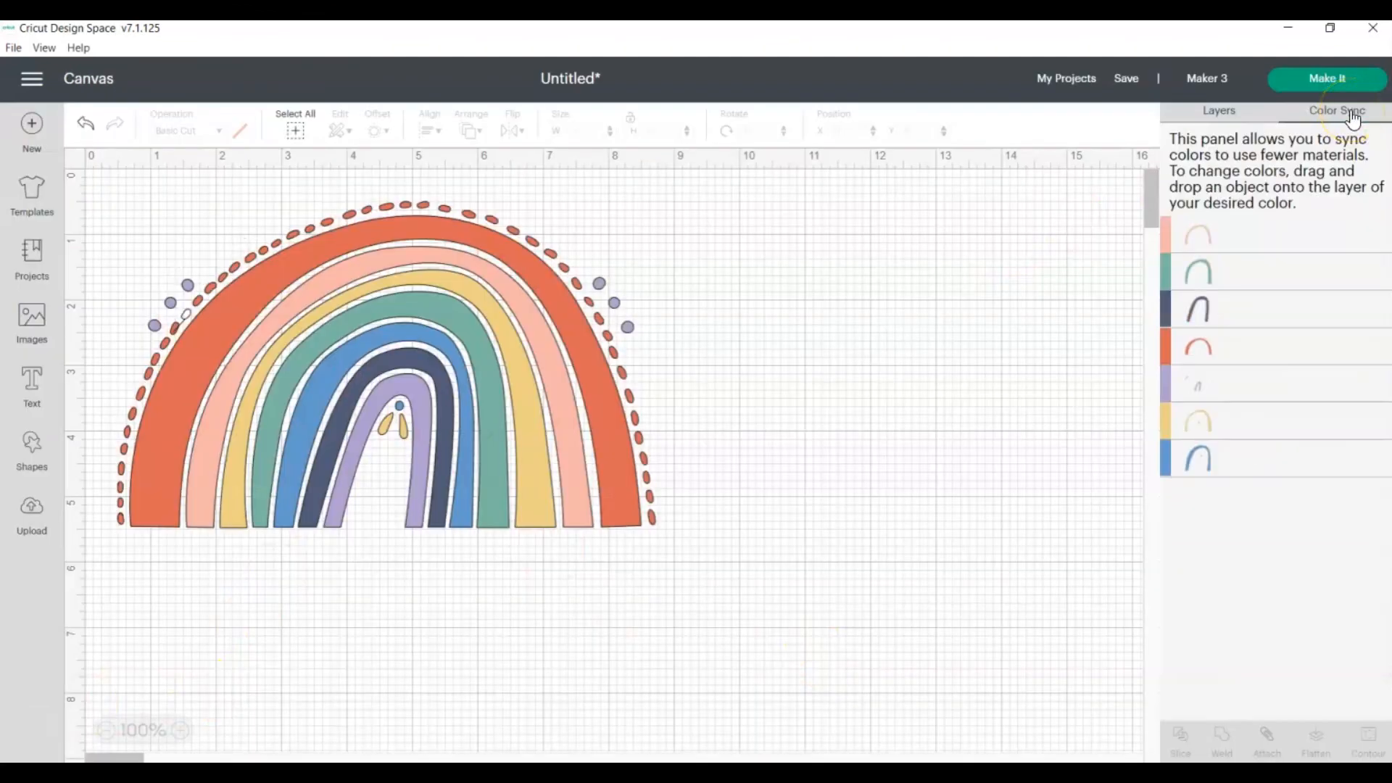
{"action": "left_click", "coordinate": [1263, 260]}
{"action": "left_click_drag", "start_coordinate": [1208, 271], "coordinate": [1238, 236]}
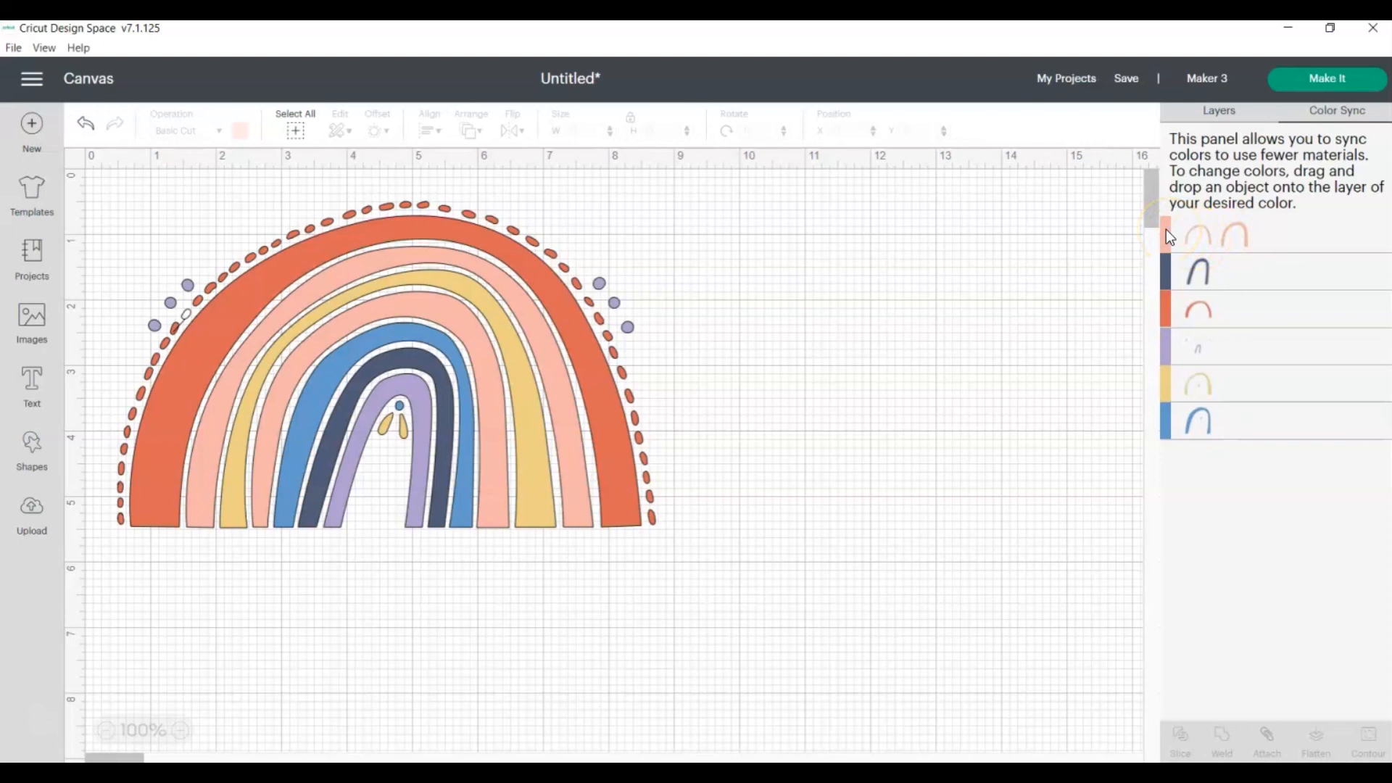
{"action": "left_click_drag", "start_coordinate": [1168, 236], "coordinate": [1231, 267]}
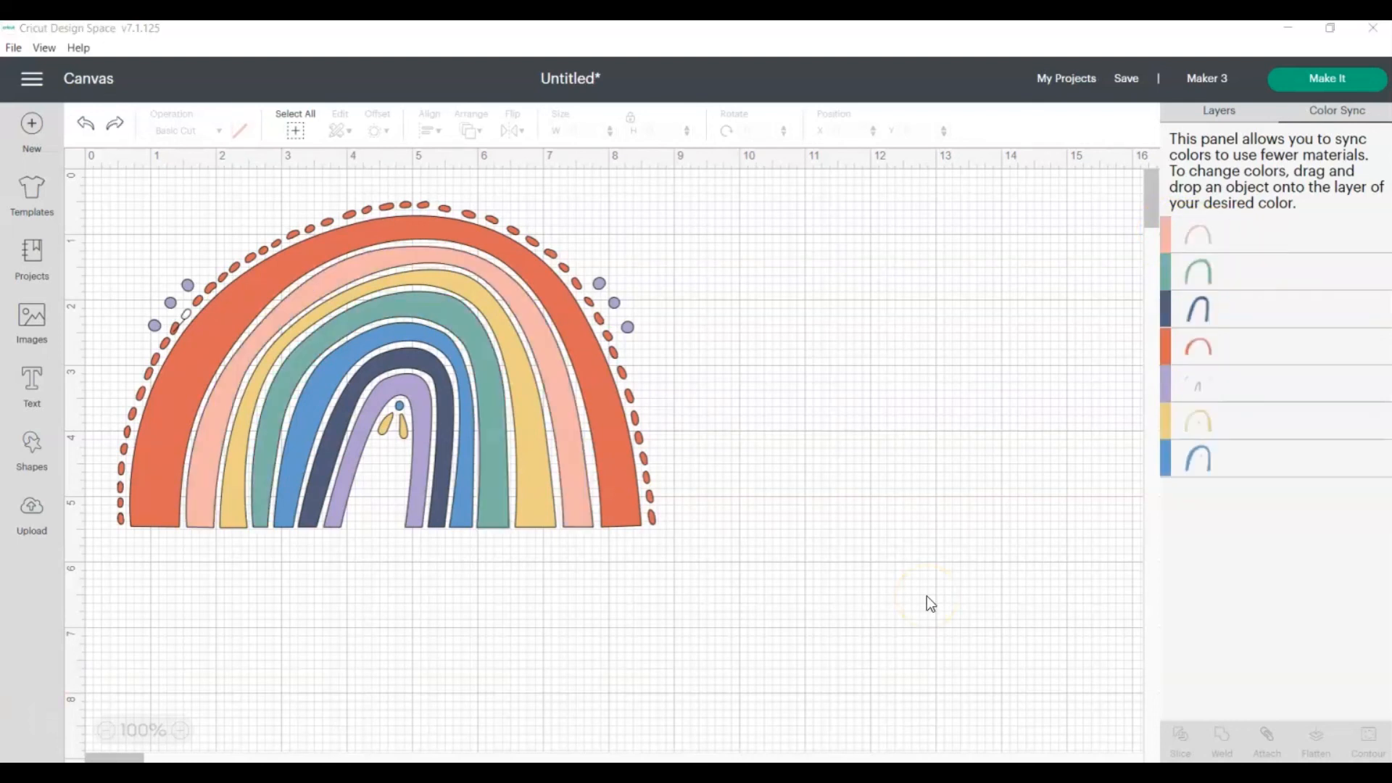